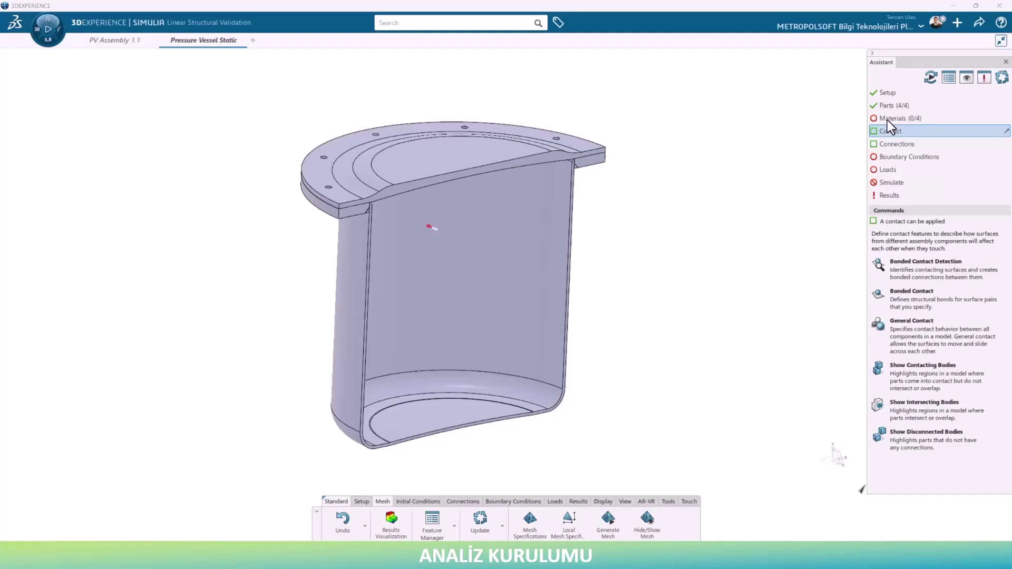
Step: Apply -Alloy Steel A.1 from the Steel category to the whole PV Assembly
click(890, 117)
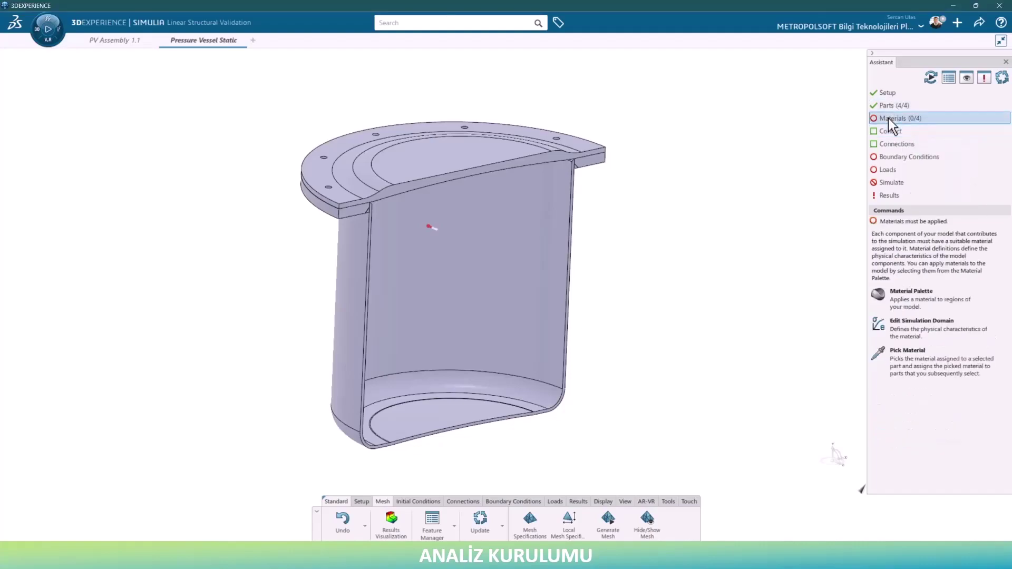
click(911, 296)
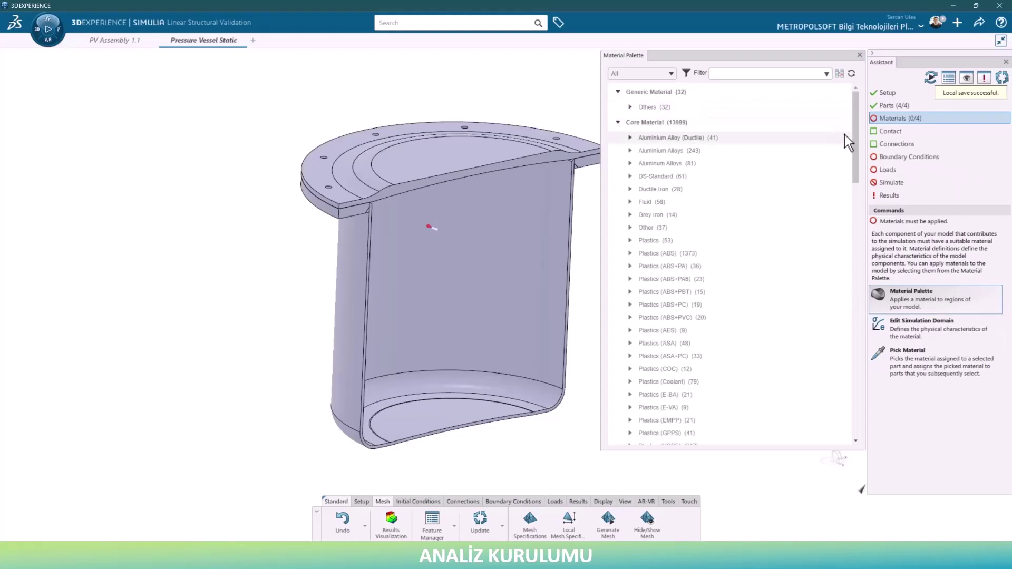
drag(852, 137, 849, 391)
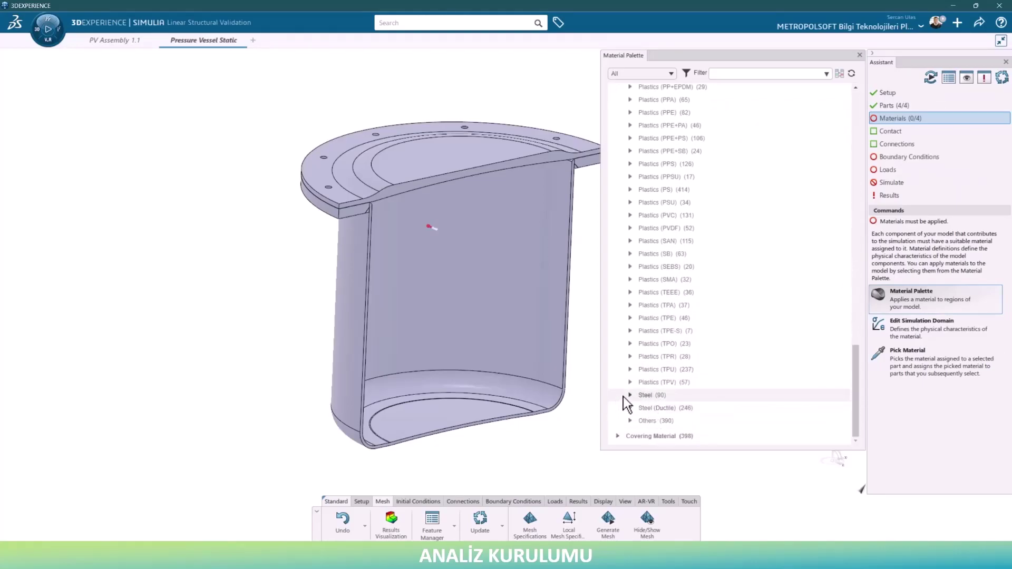
click(630, 395)
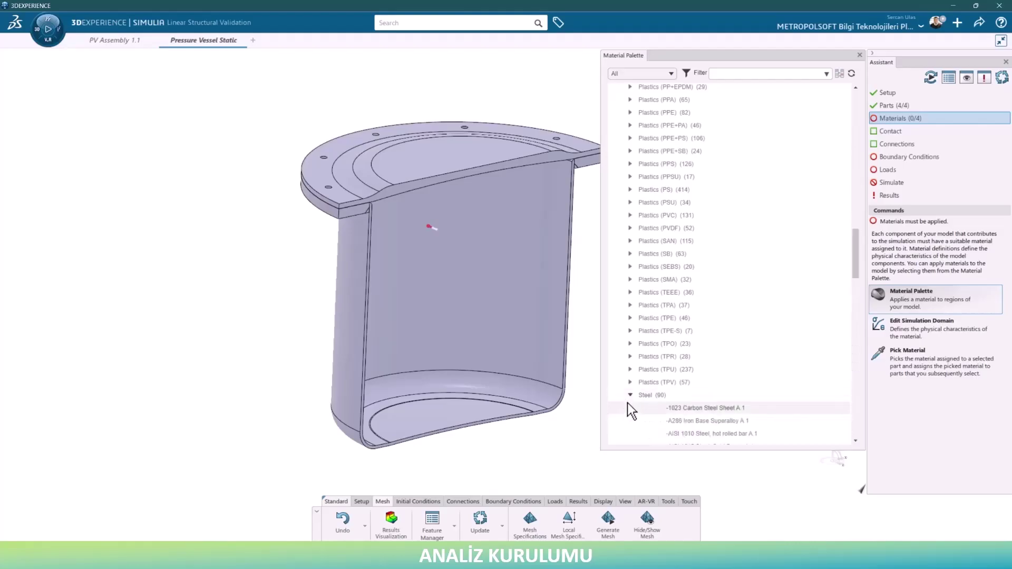
scroll(683, 365, down, 5)
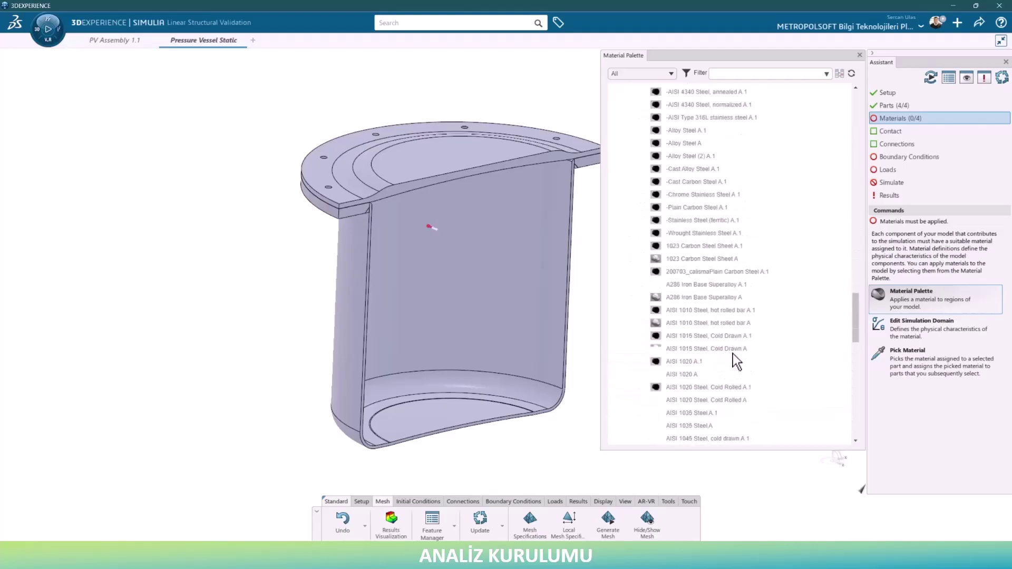
scroll(726, 352, down, 7)
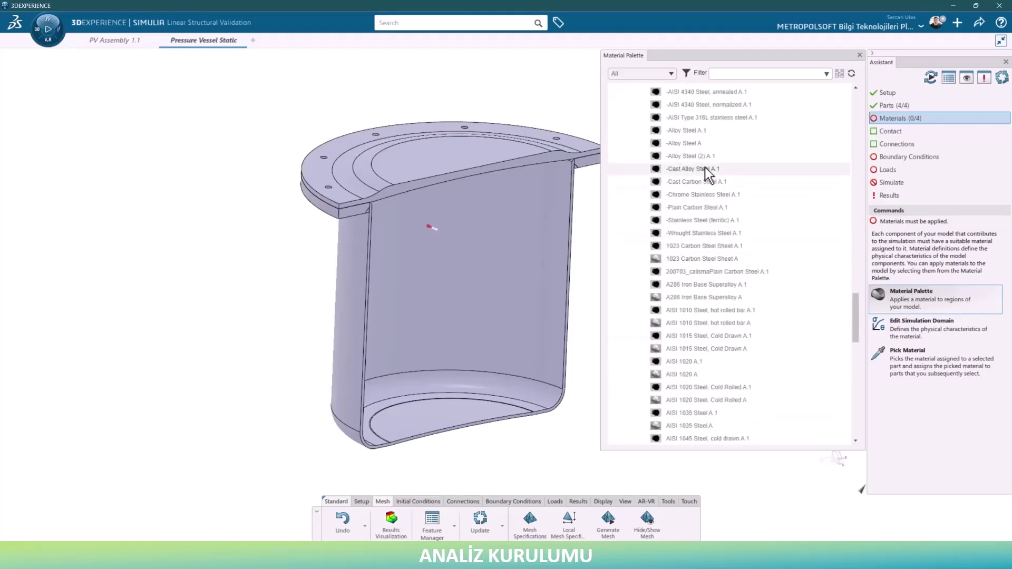
double_click(700, 133)
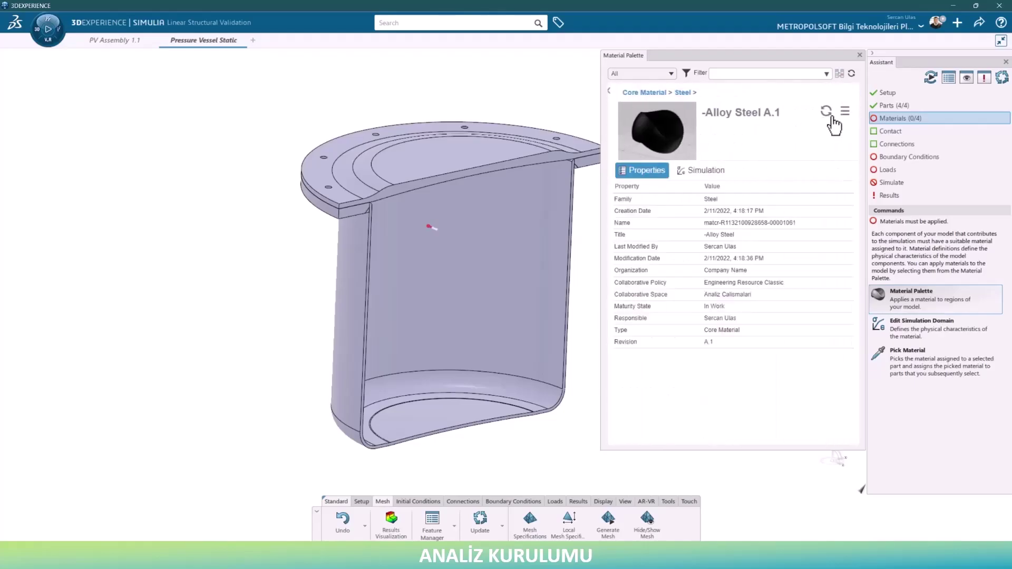
click(844, 111)
click(860, 130)
click(436, 167)
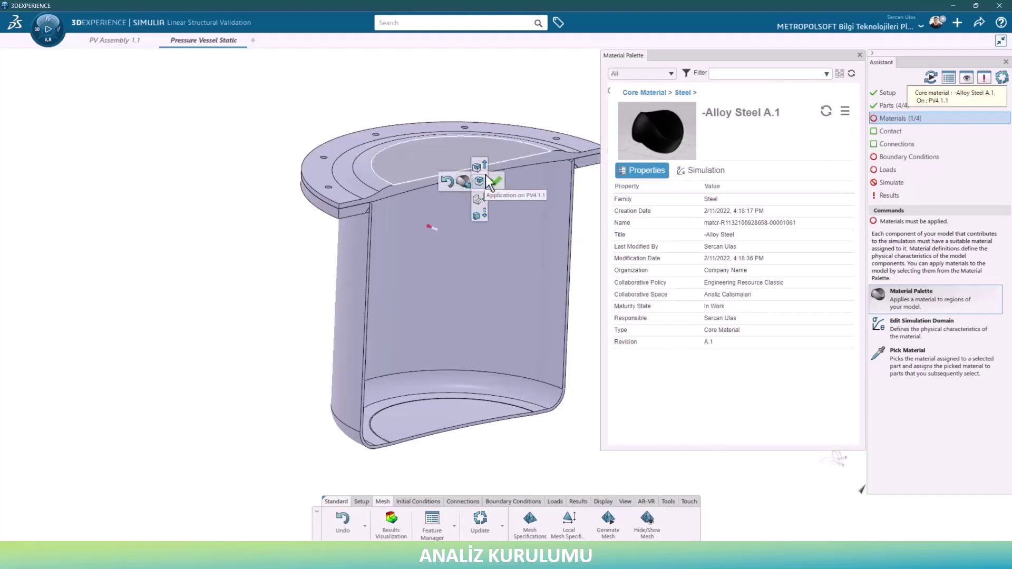
click(483, 168)
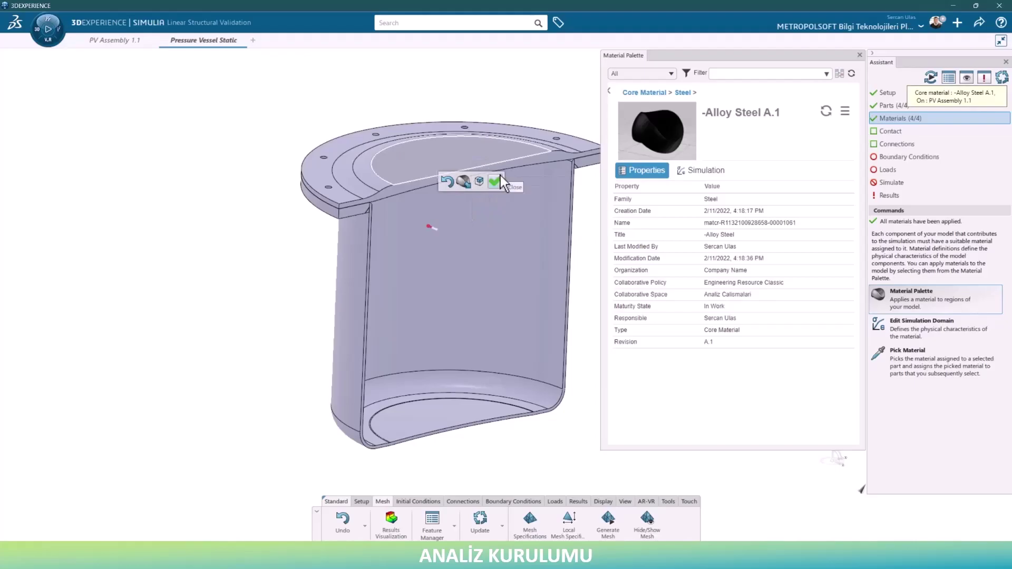
click(500, 177)
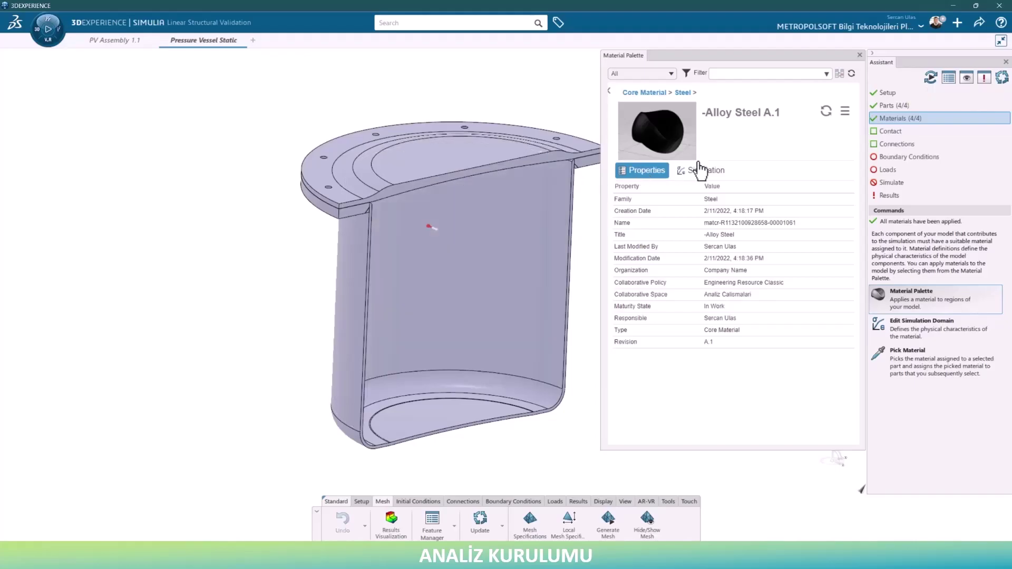
Step: Run bonded contact detection to find touching surface pairs across the vessel model
click(861, 55)
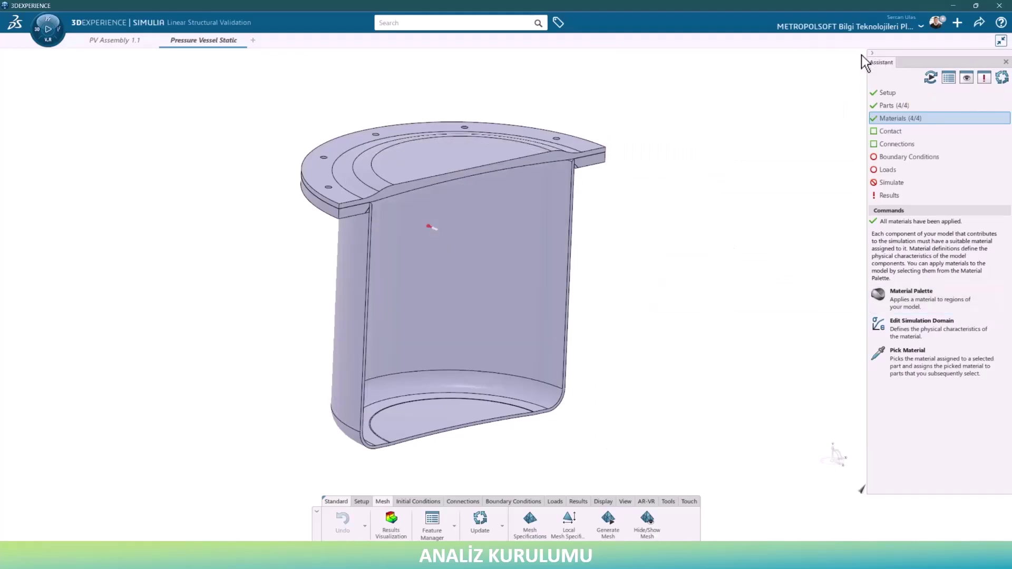
click(886, 132)
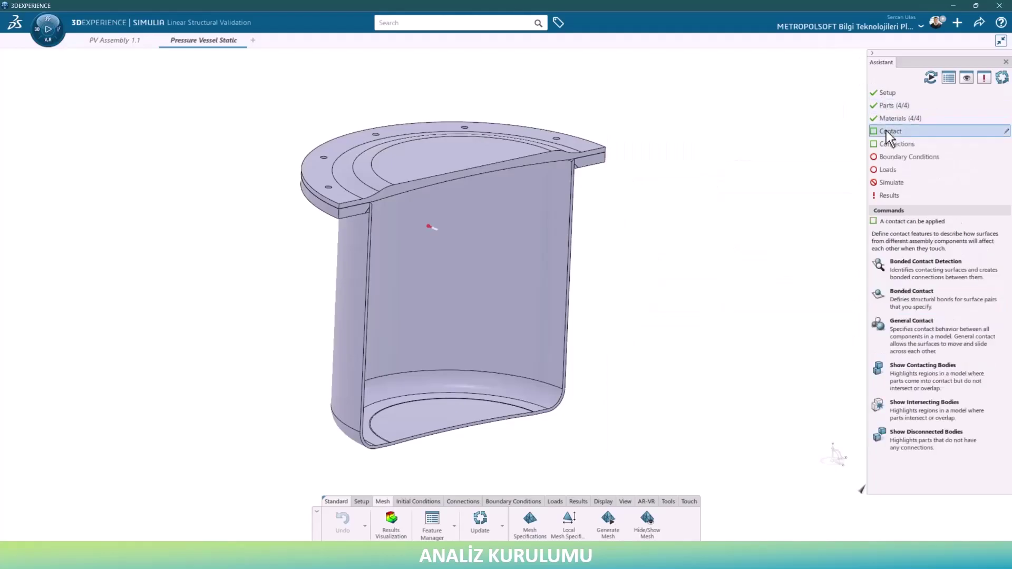
click(937, 263)
drag(270, 261, 190, 203)
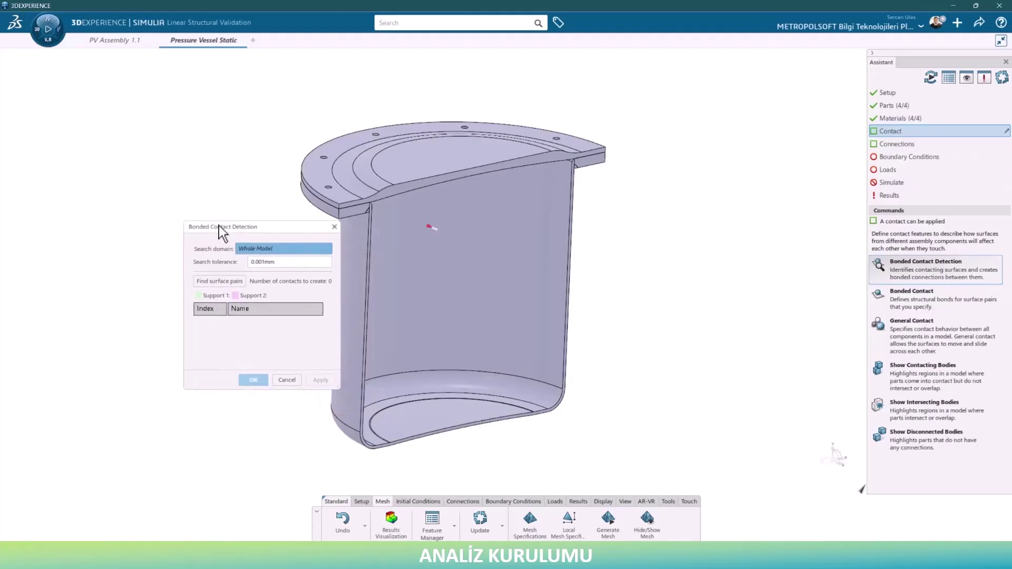
scroll(350, 214, up, 3)
scroll(350, 214, up, 3)
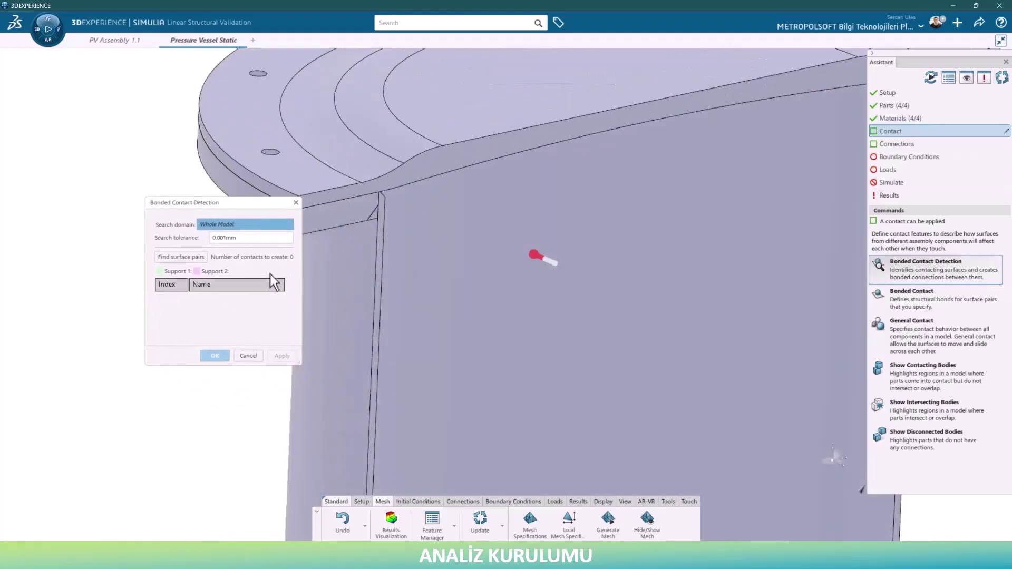
click(187, 257)
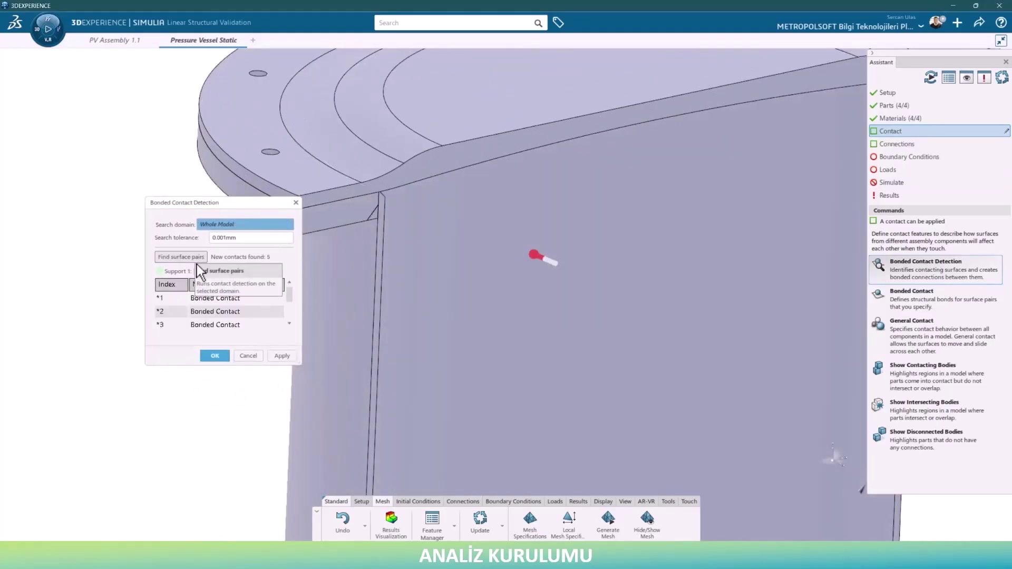
Step: Review the five detected bonded contacts and apply them
click(235, 298)
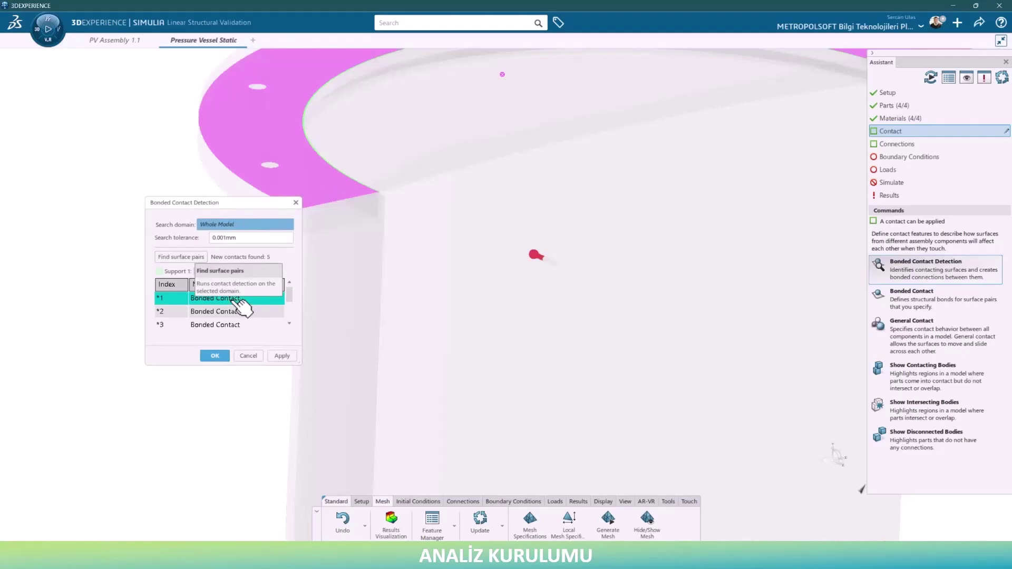
right_click(231, 300)
click(261, 321)
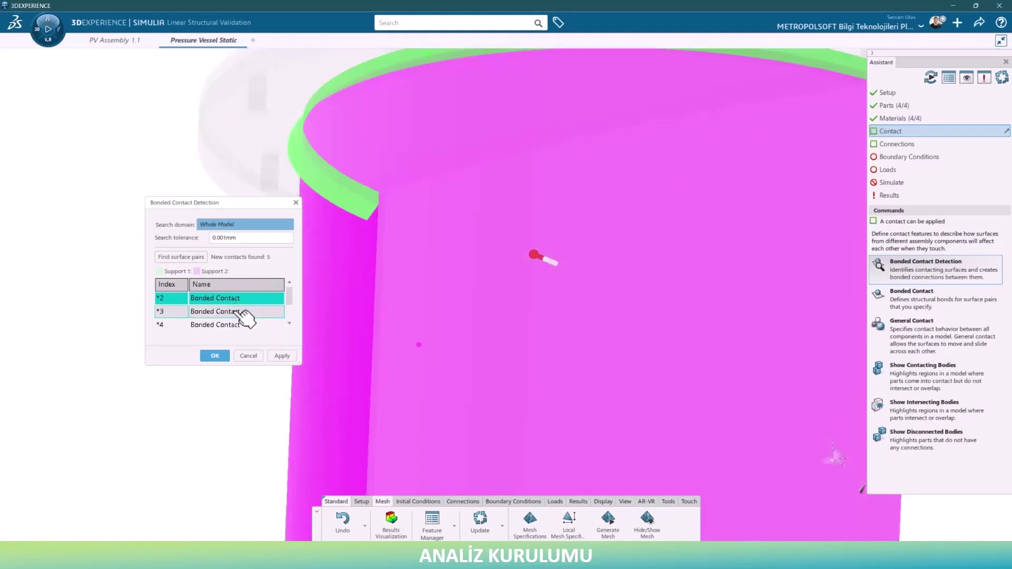
click(238, 311)
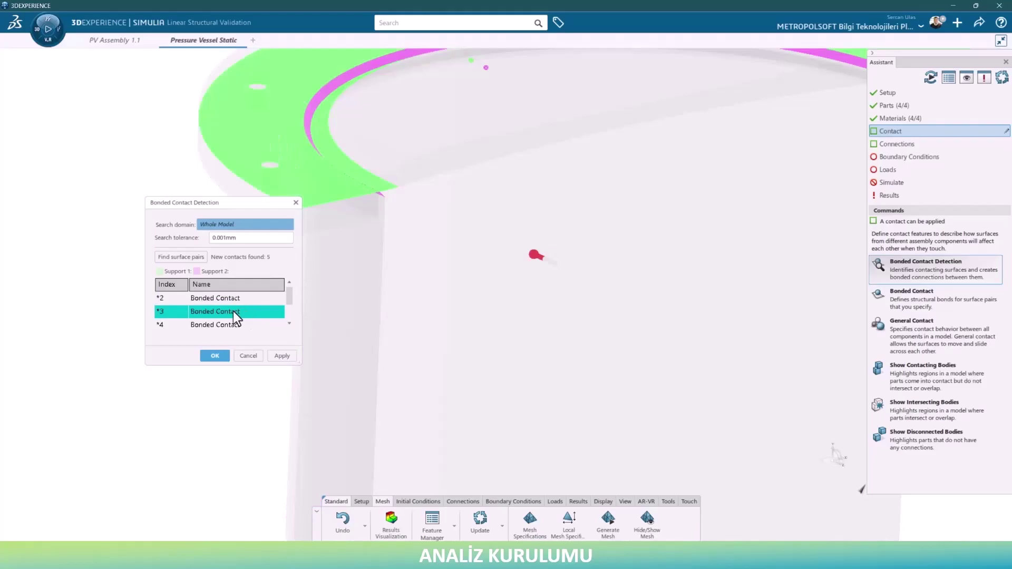
click(232, 320)
click(230, 321)
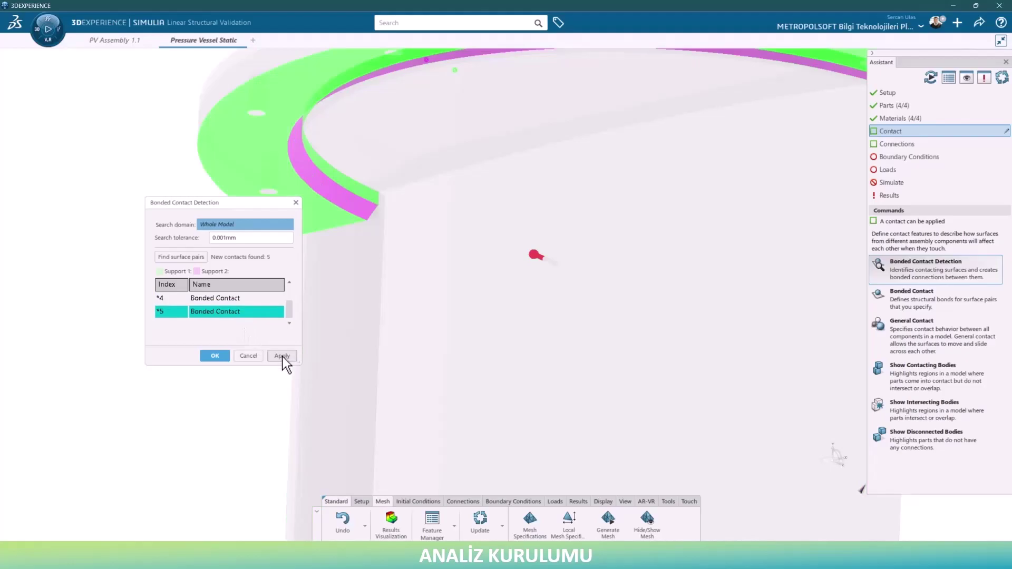
click(282, 356)
click(219, 354)
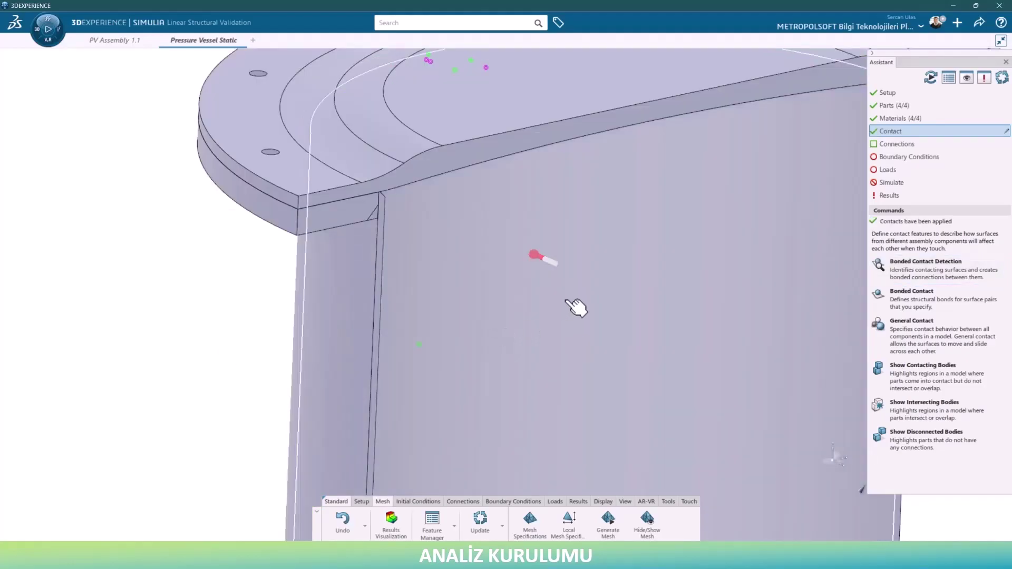
Step: Define General Contact.2, adding a default All/Self initialization assignment and reviewing both rows
click(904, 347)
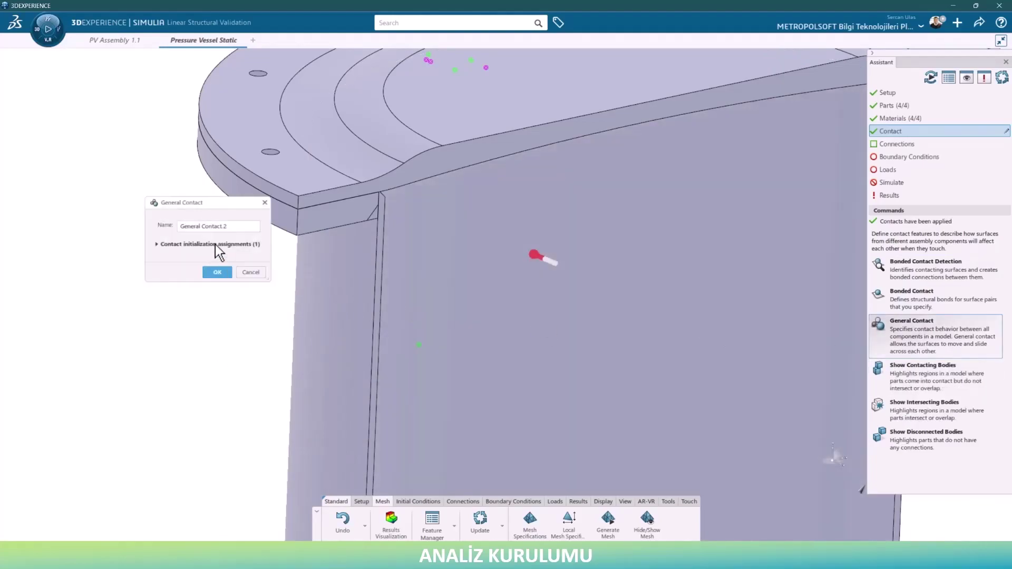
click(215, 245)
click(220, 254)
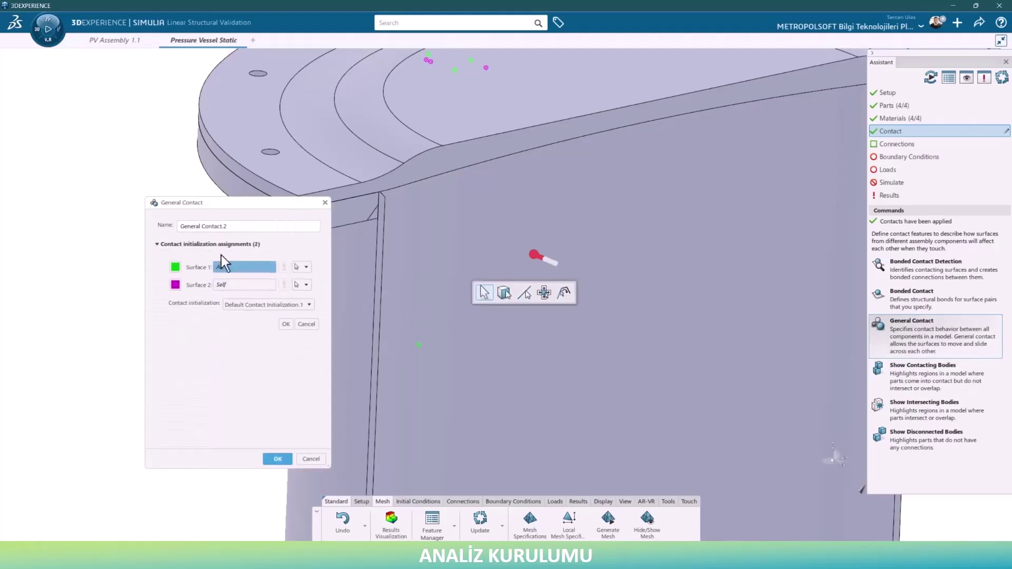
click(290, 322)
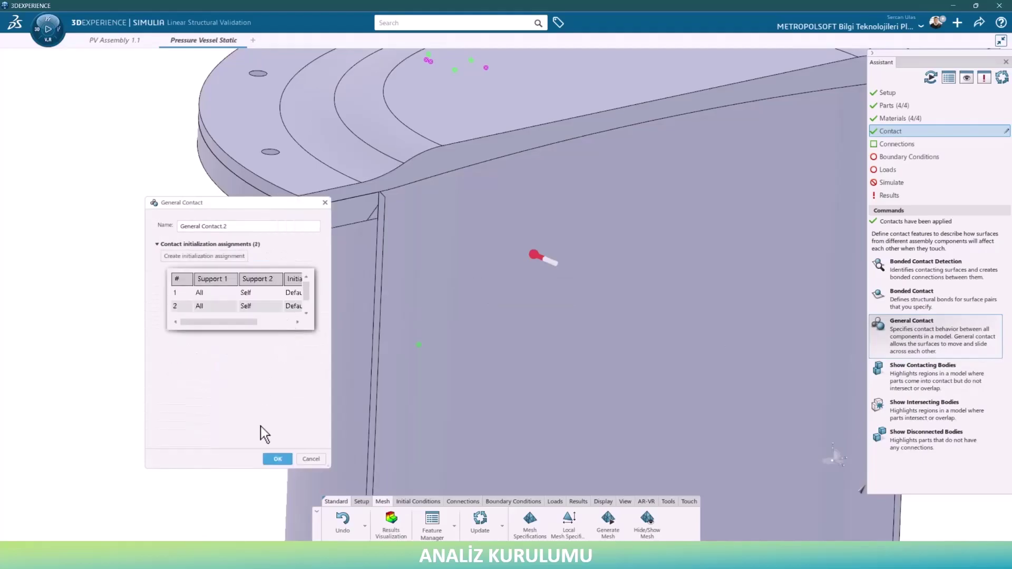
click(255, 293)
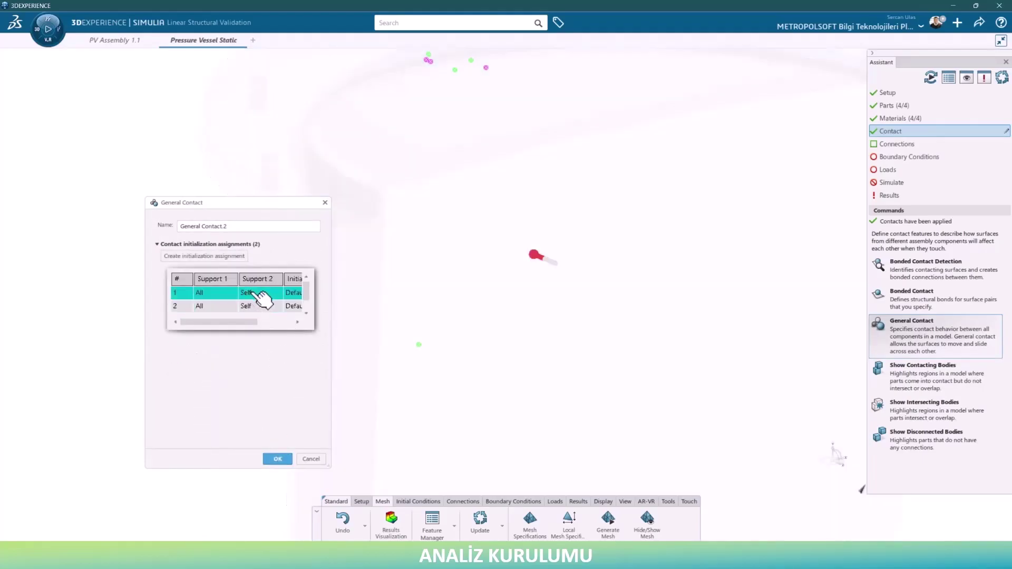
click(256, 306)
scroll(488, 299, down, 5)
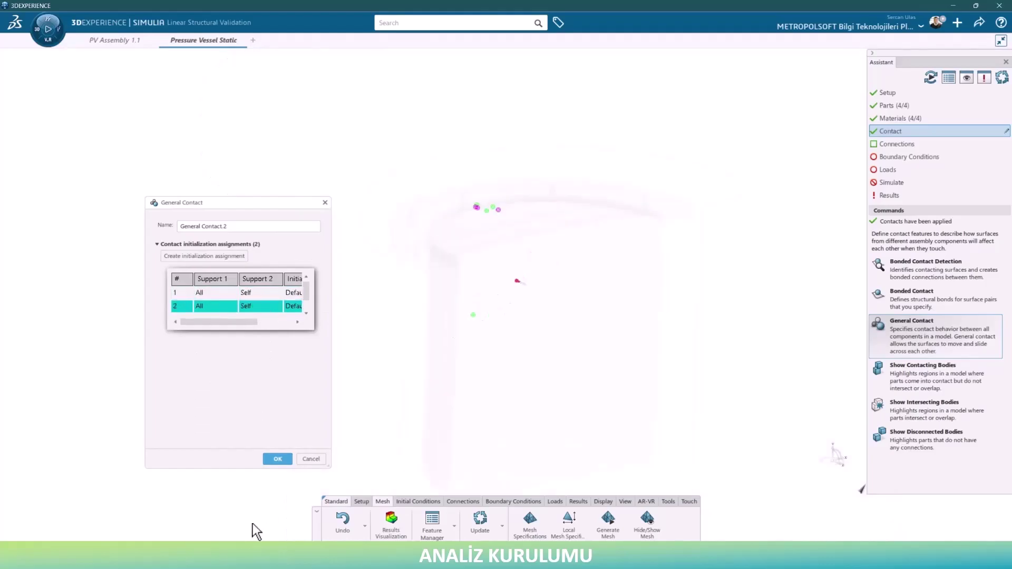
click(277, 459)
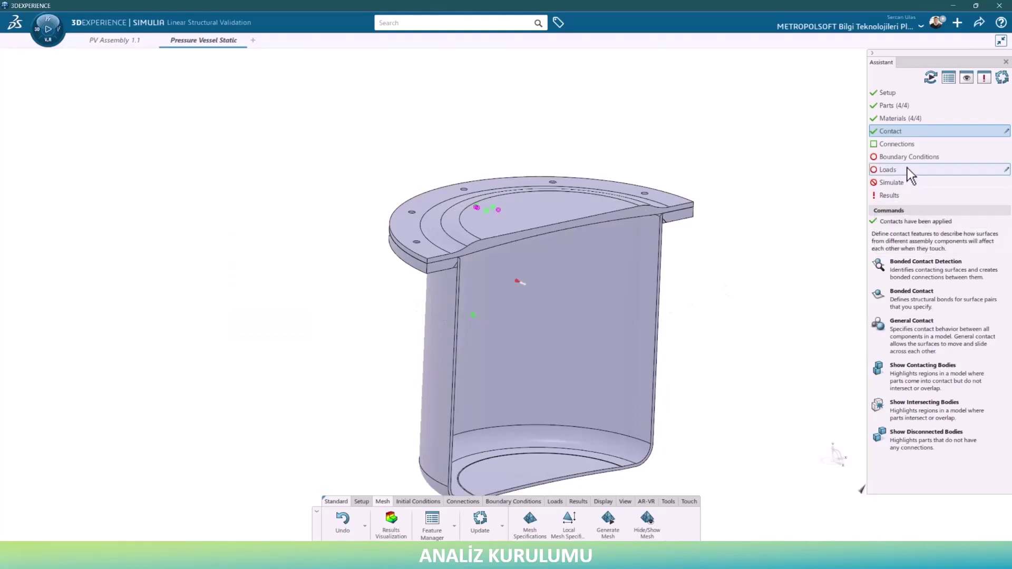
Step: Start a bolt connection using the top flange hole as head and nut support
click(899, 147)
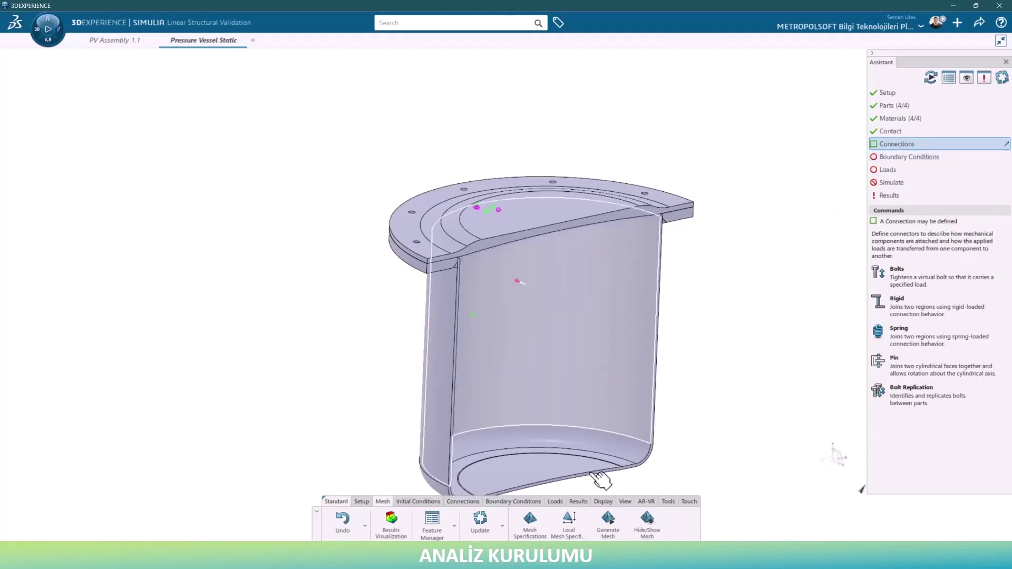
click(456, 503)
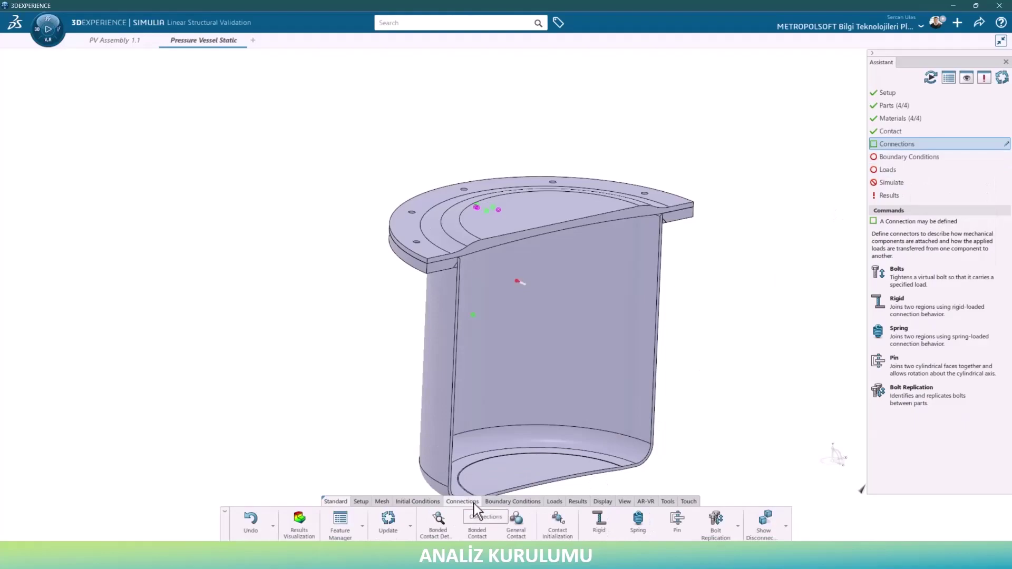
click(737, 525)
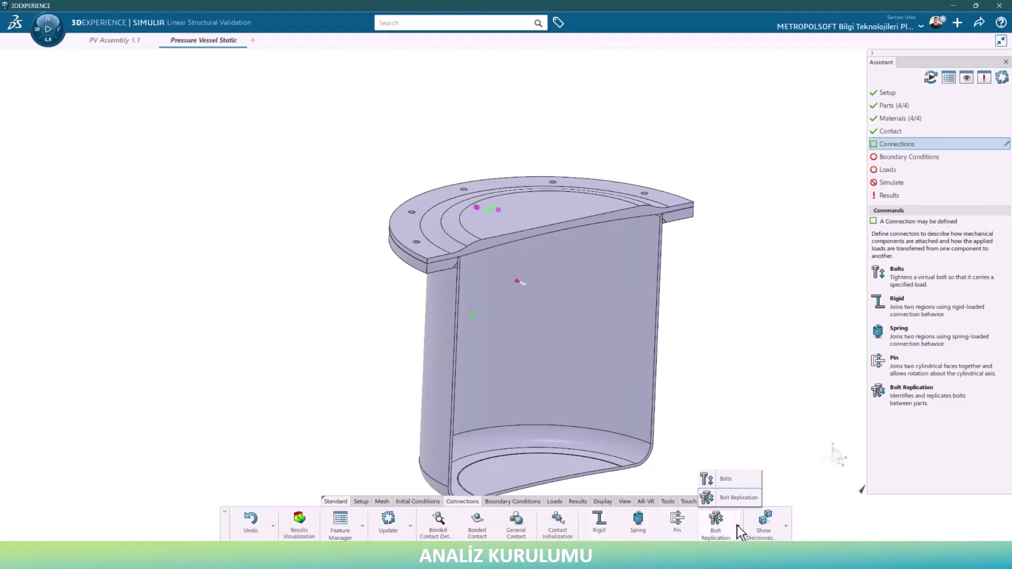
click(722, 481)
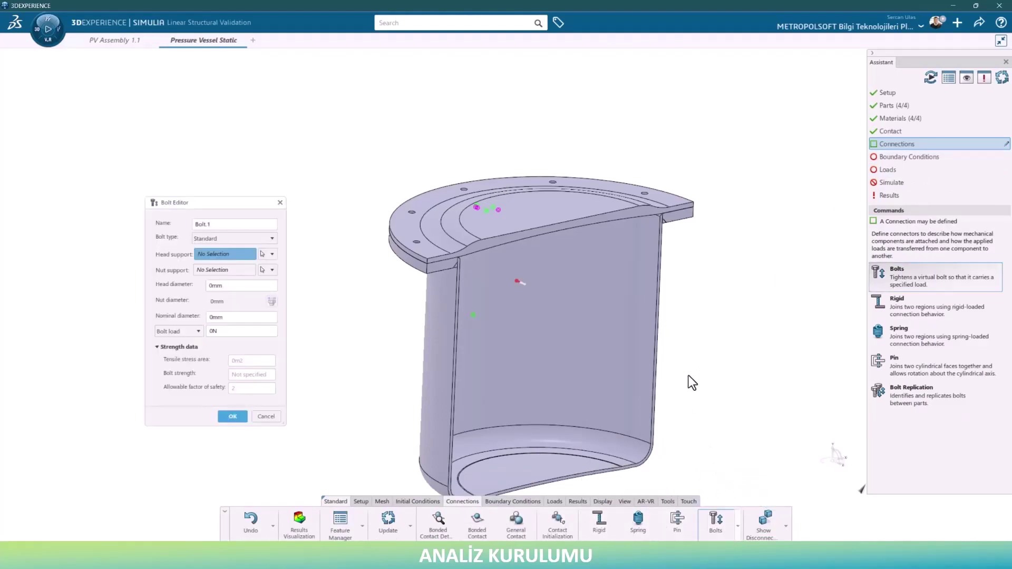
scroll(648, 220, up, 2)
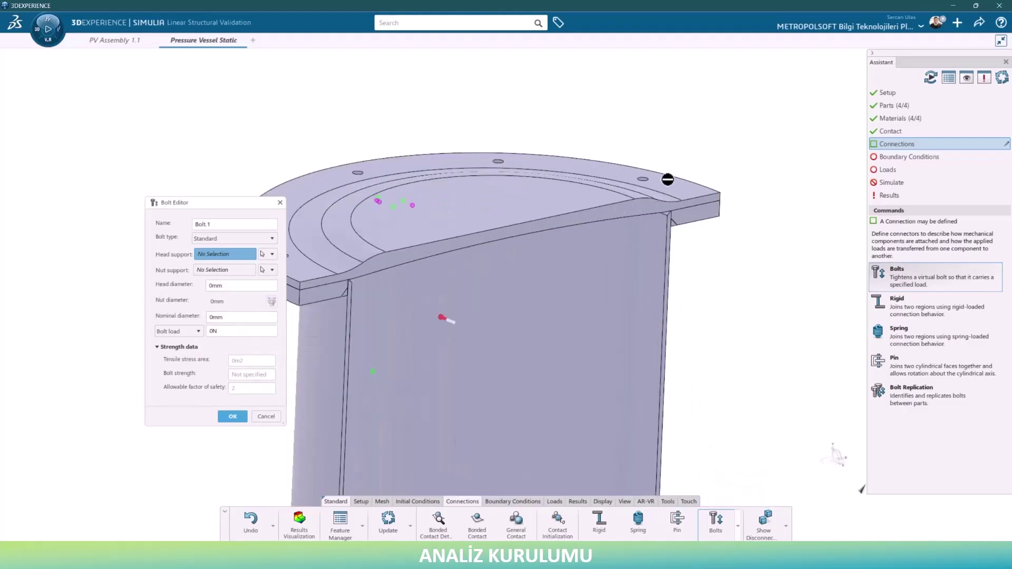
scroll(667, 179, up, 2)
click(608, 183)
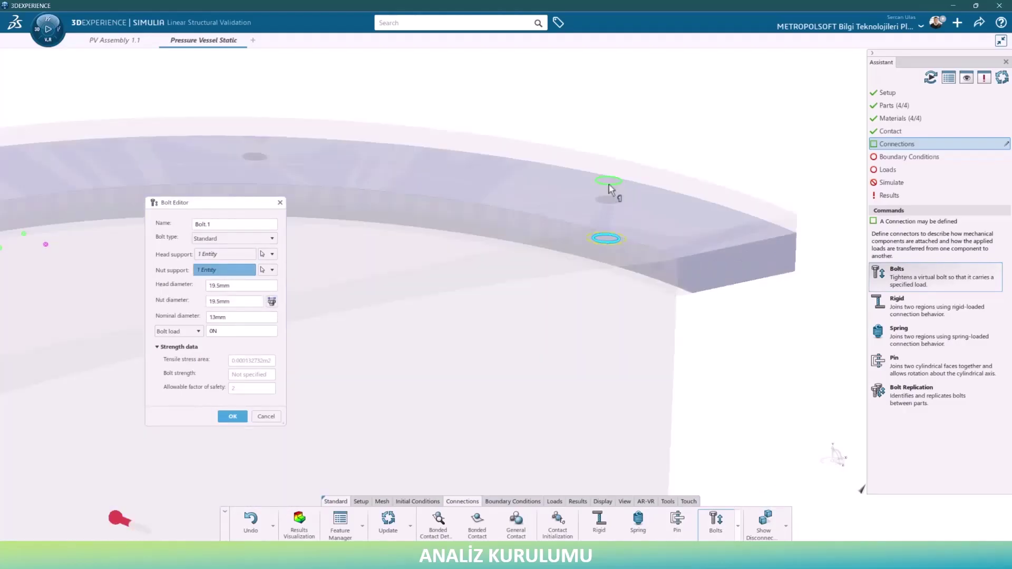
click(235, 285)
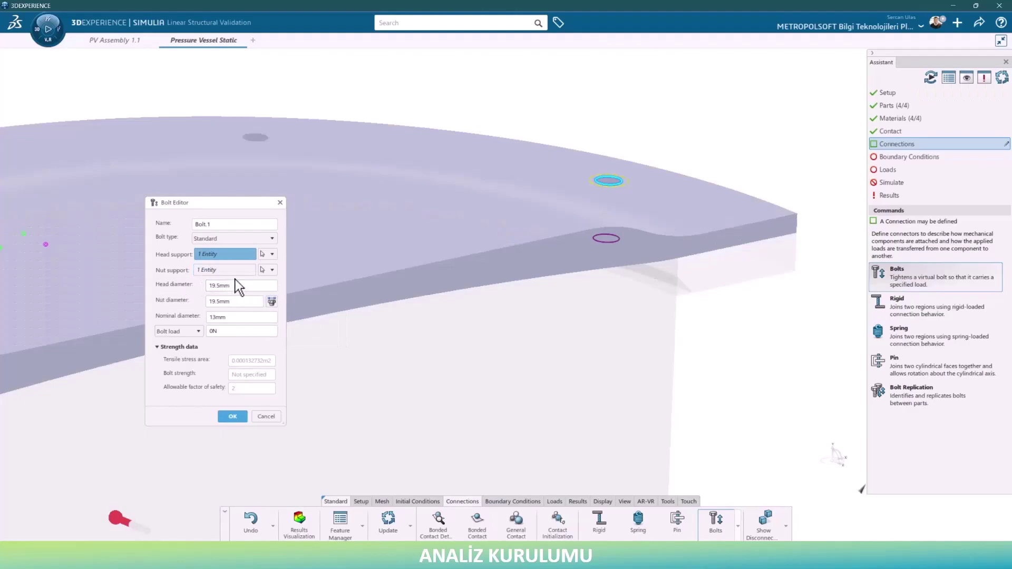
Step: Set the bolt head and nut diameters to 24mm and nominal diameter to 12mm
double_click(239, 285)
text(2)
text(4)
click(236, 303)
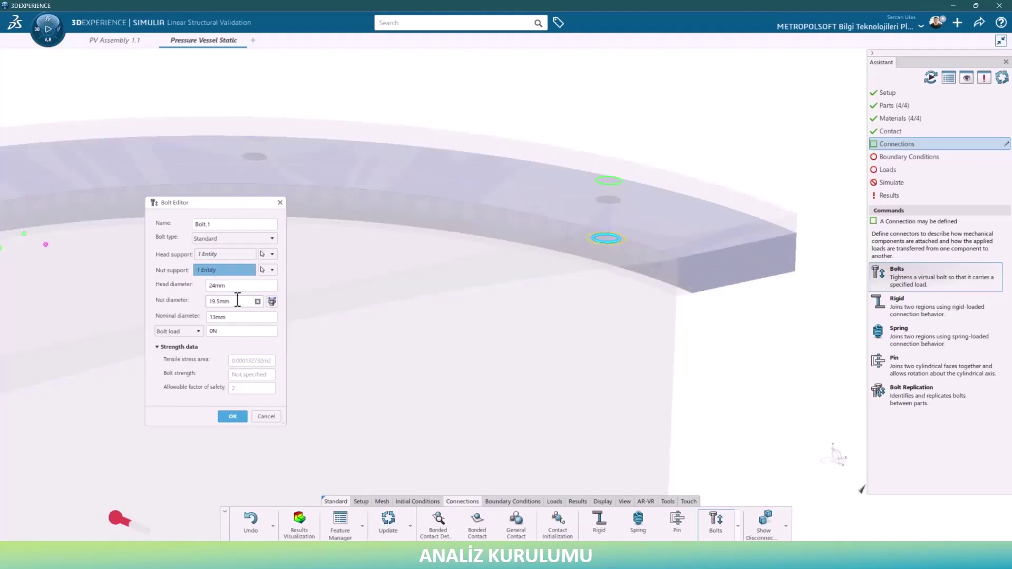
double_click(236, 302)
key(Tab)
double_click(226, 316)
text(12)
key(Tab)
Step: Switch the bolt preload to Bolt torque with a value of 20
double_click(229, 332)
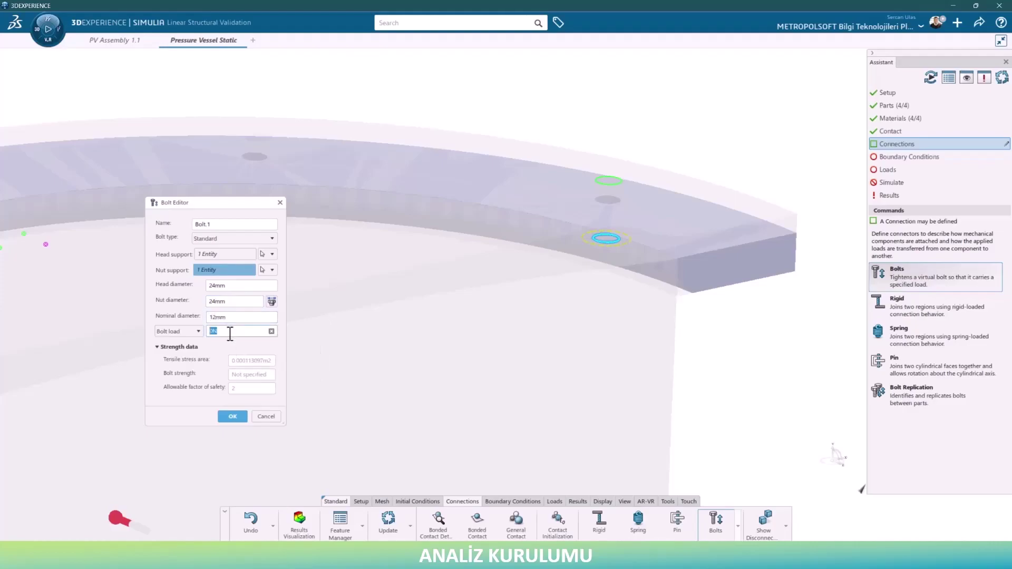
click(183, 331)
click(188, 351)
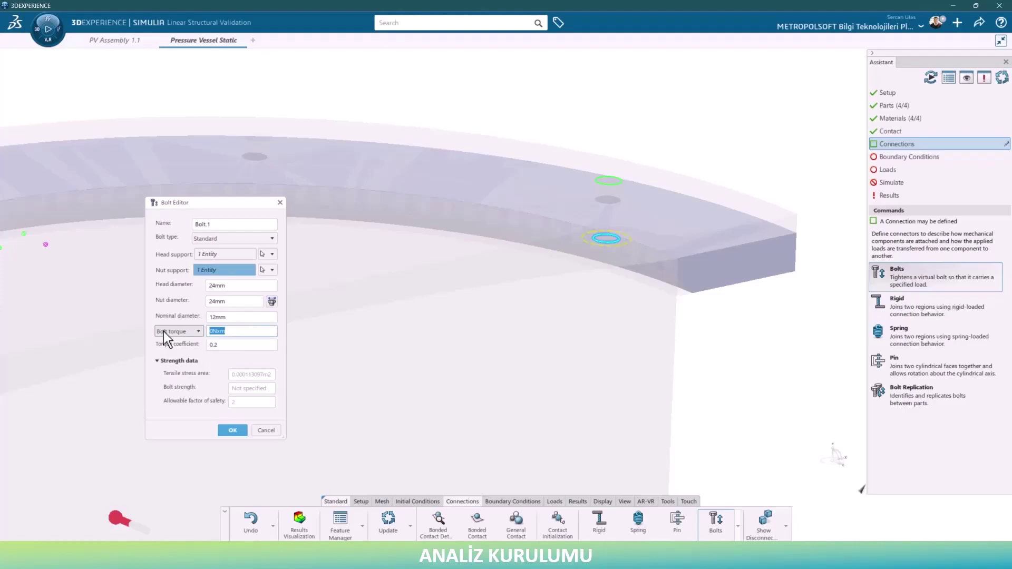
text(20)
Step: Create Bolt 1 and replicate it into the four matching flange holes
click(228, 430)
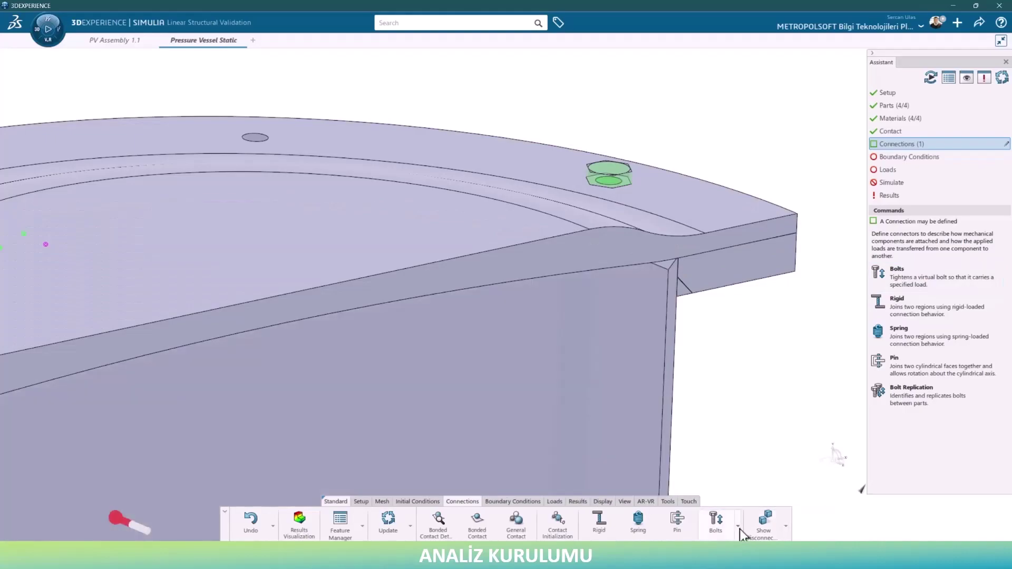
click(738, 529)
click(732, 504)
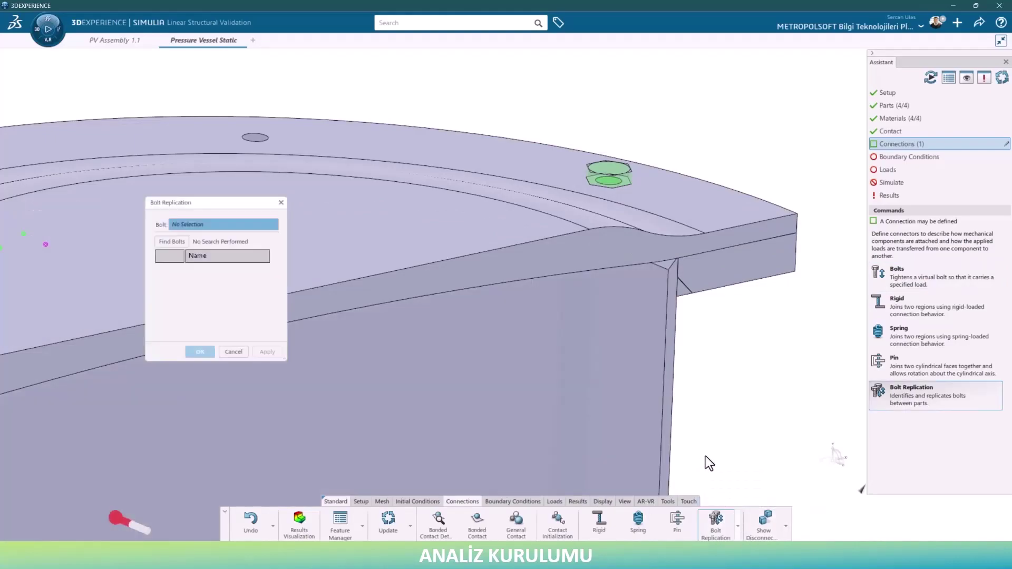
click(632, 192)
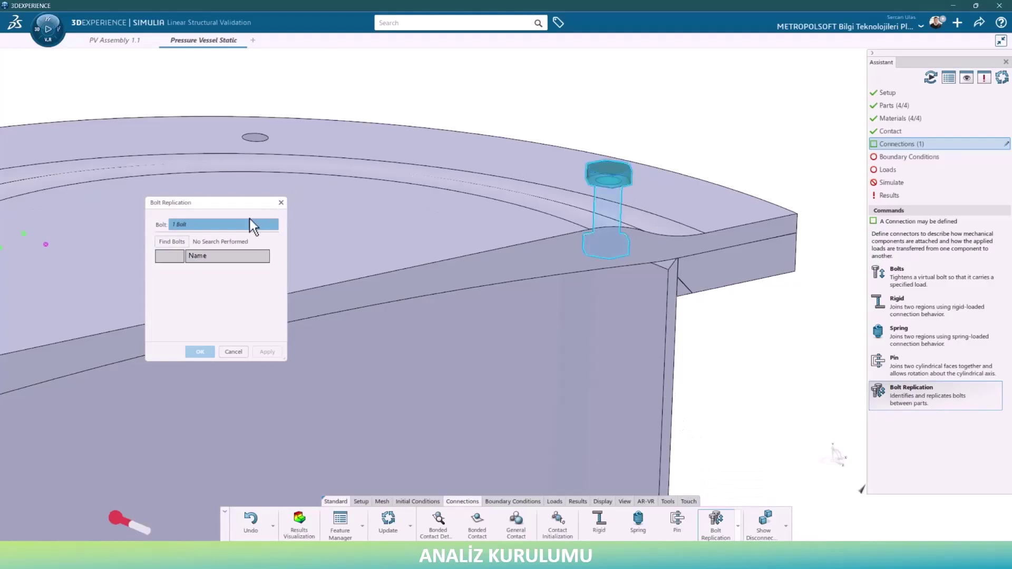
click(168, 241)
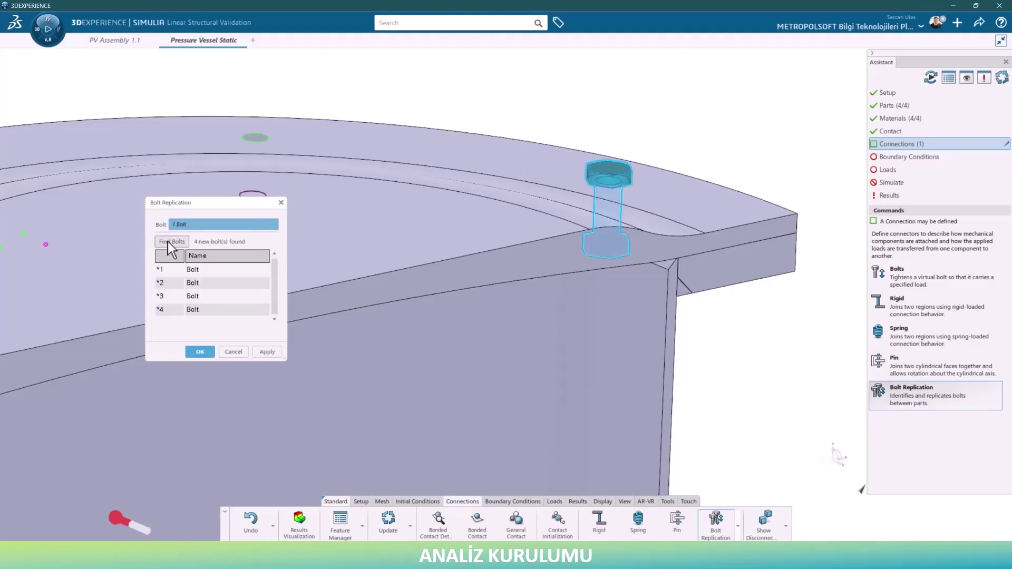
scroll(94, 321, down, 3)
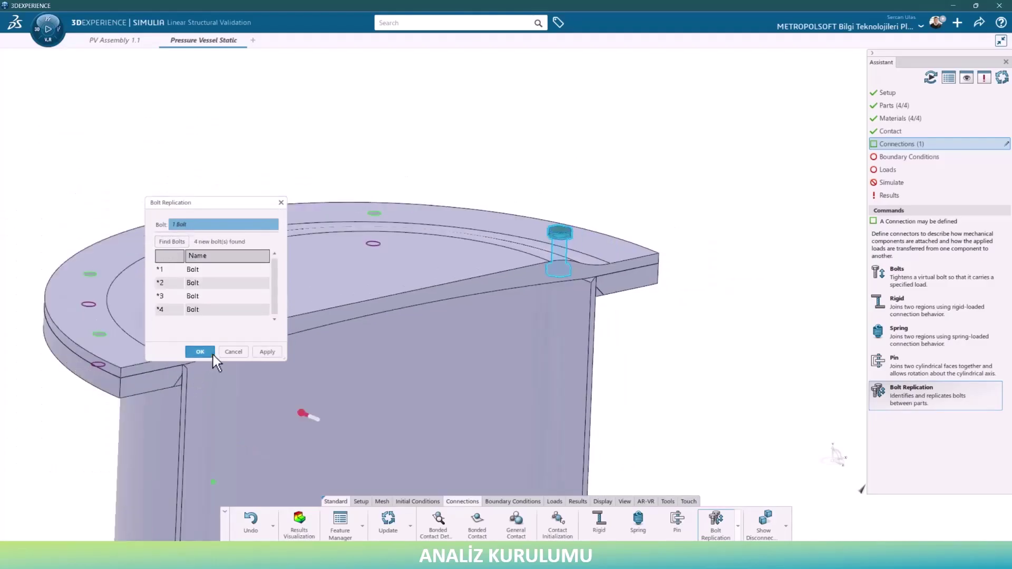
click(200, 352)
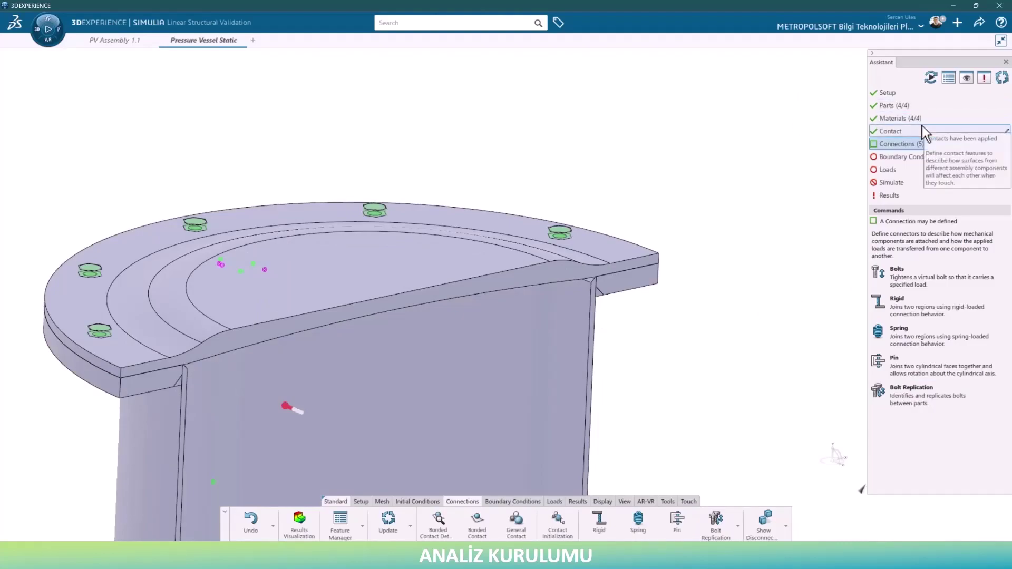
Step: Clamp the outer bottom ring, inner bottom disc and a third bottom face of the vessel
click(909, 162)
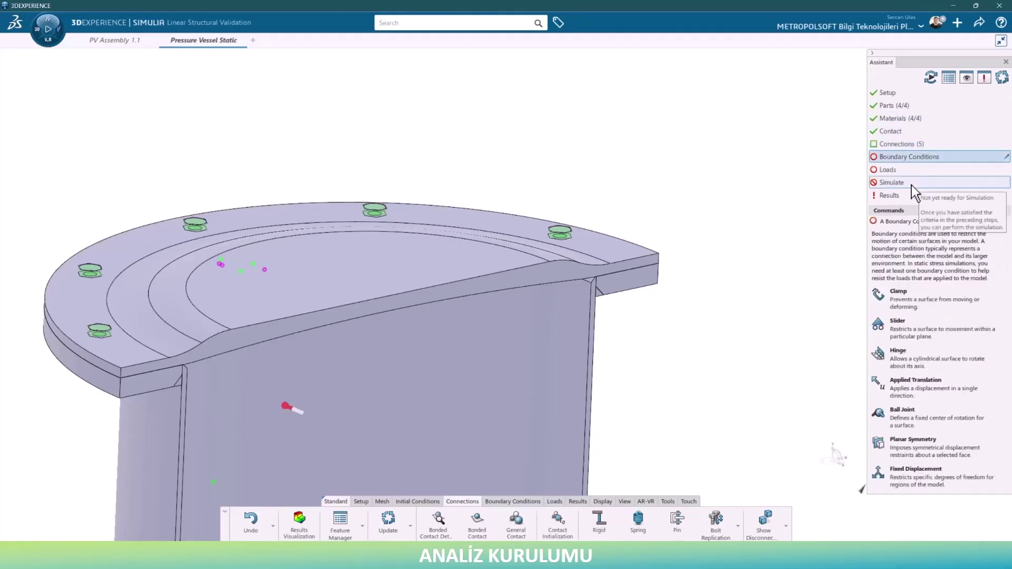
click(912, 293)
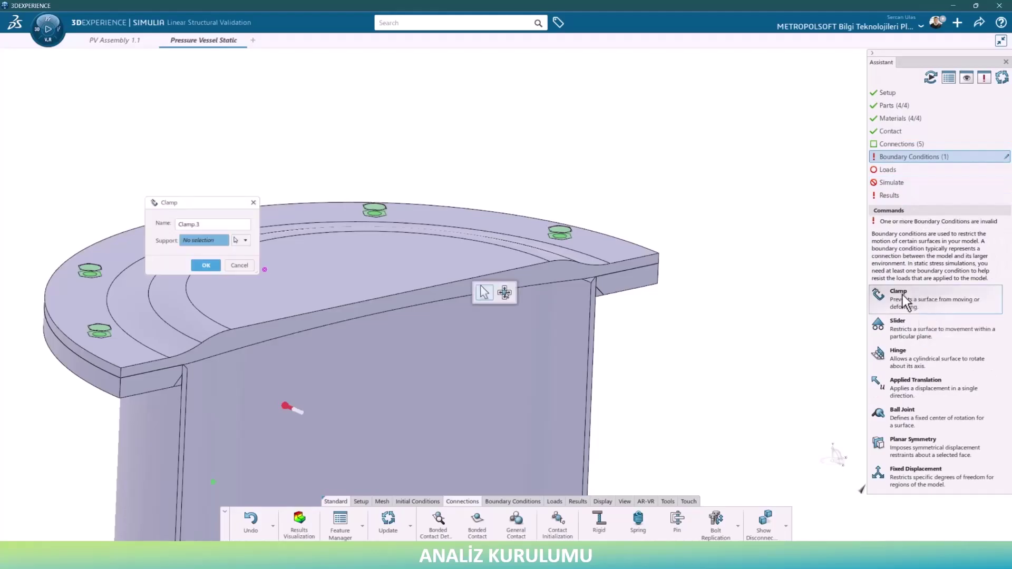
scroll(580, 343, down, 5)
scroll(508, 458, up, 5)
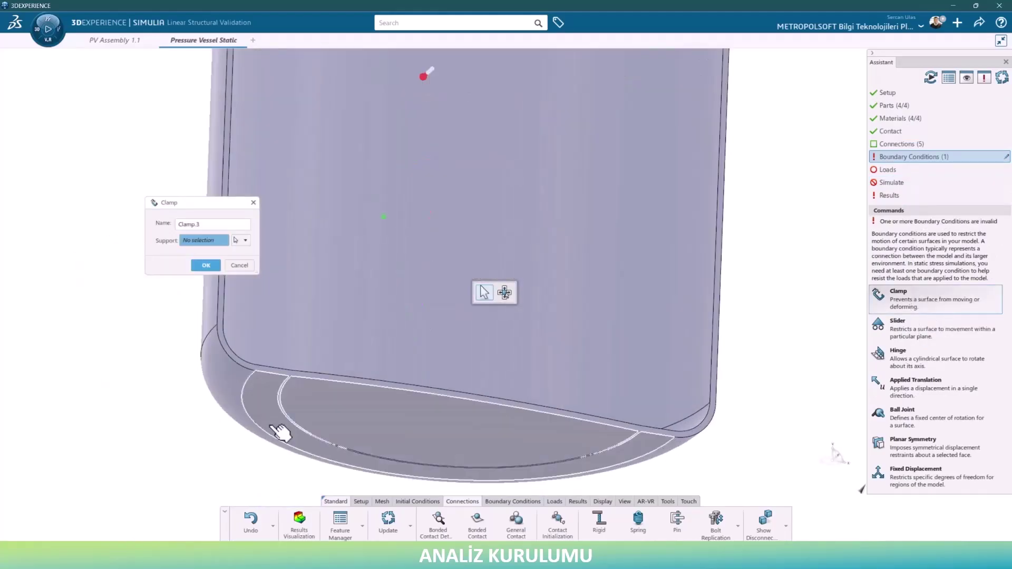
click(269, 414)
click(305, 391)
scroll(303, 390, up, 3)
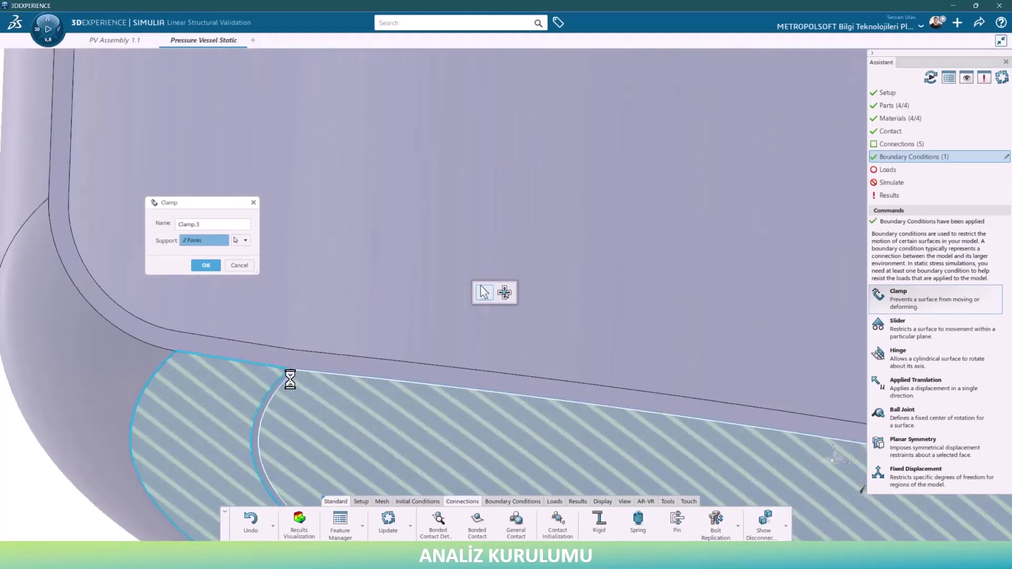
click(296, 386)
scroll(350, 425, down, 3)
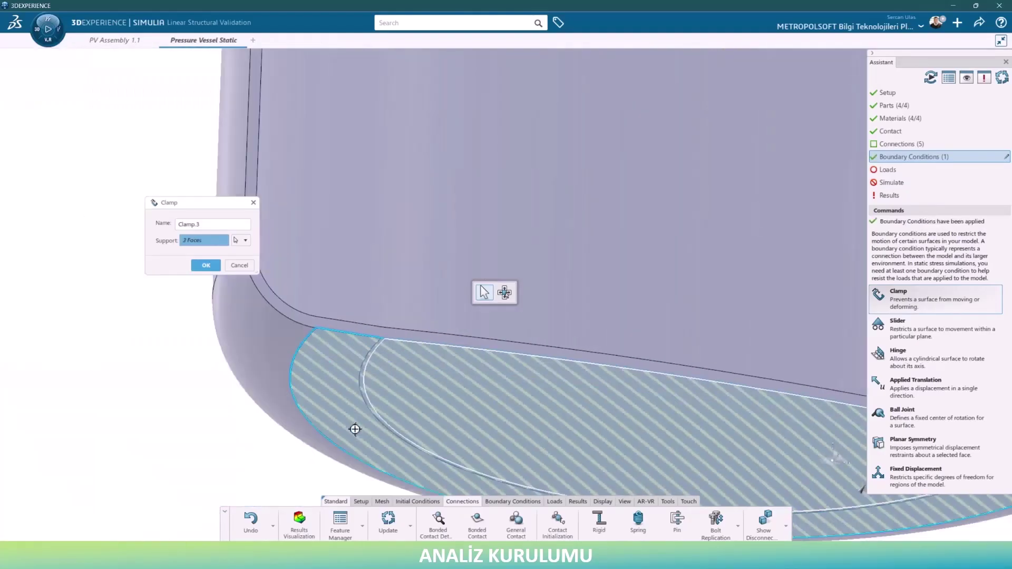
scroll(544, 409, down, 2)
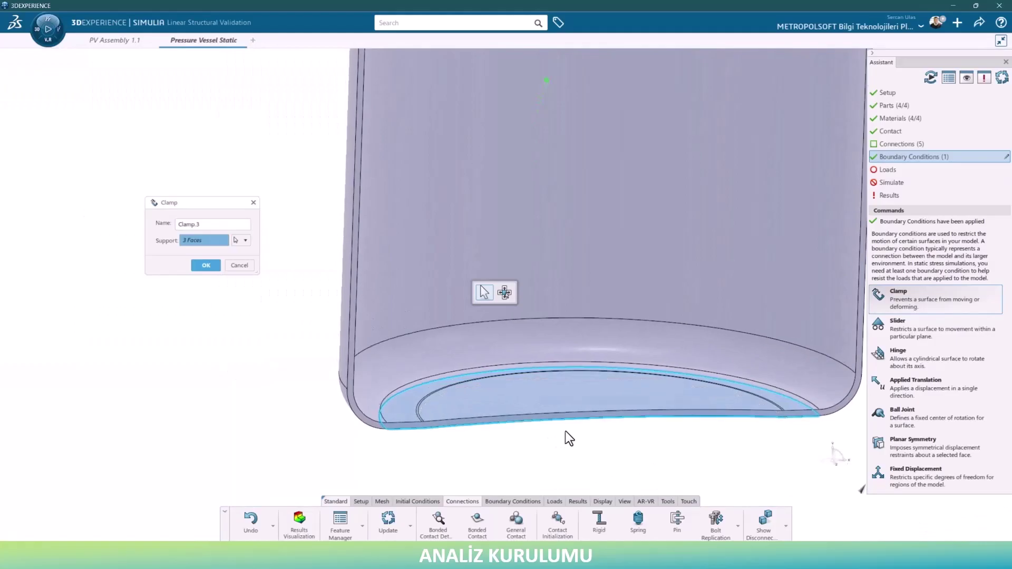
scroll(565, 431, down, 3)
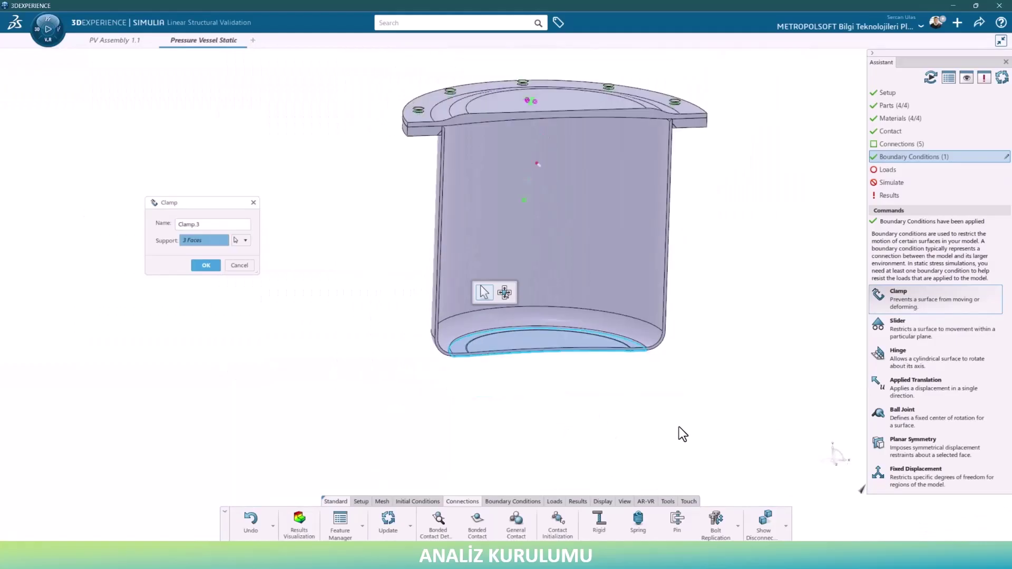
click(204, 266)
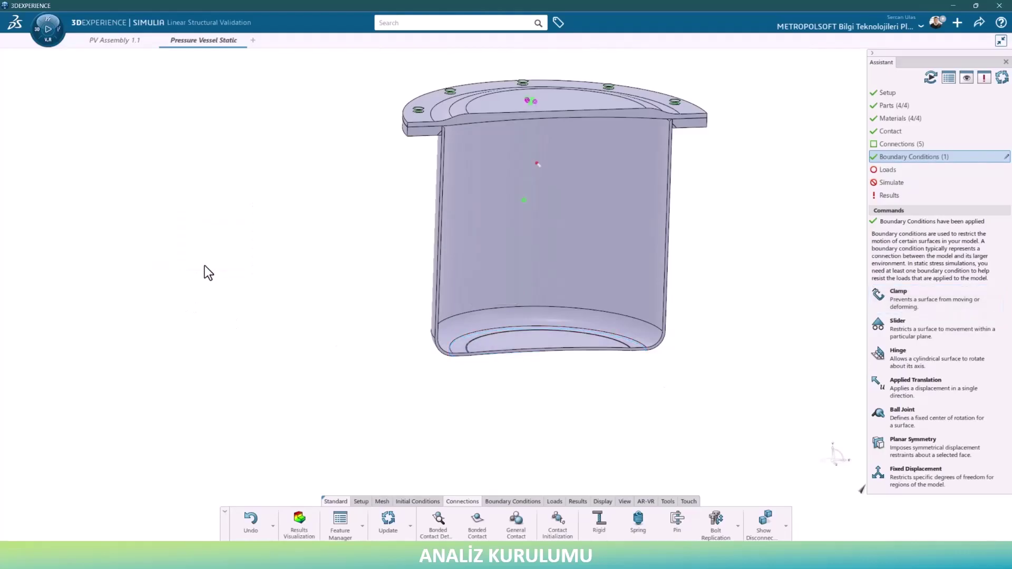
Step: Start a planar symmetry constraint on the shell's cut face
click(951, 451)
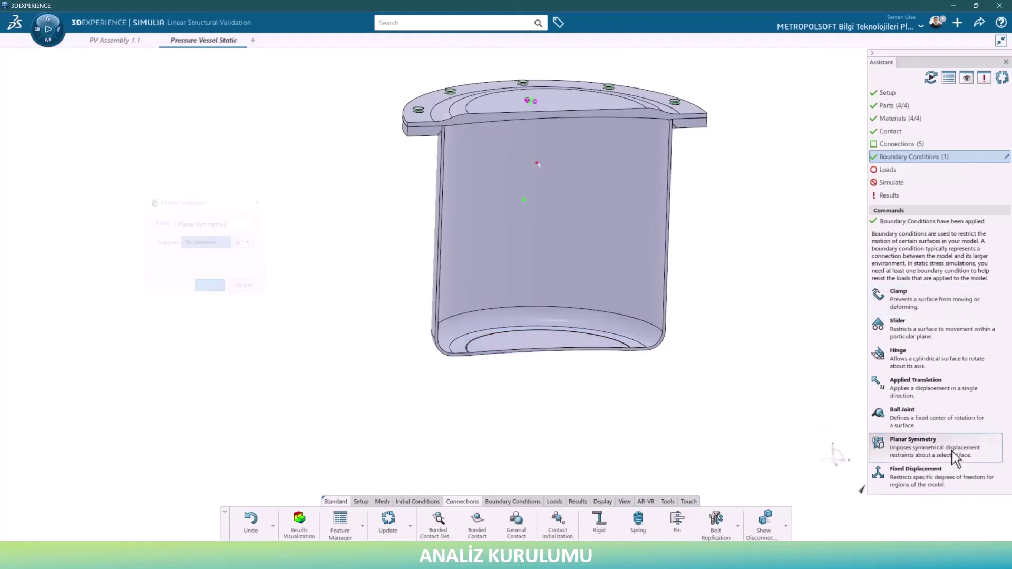
scroll(669, 357, up, 3)
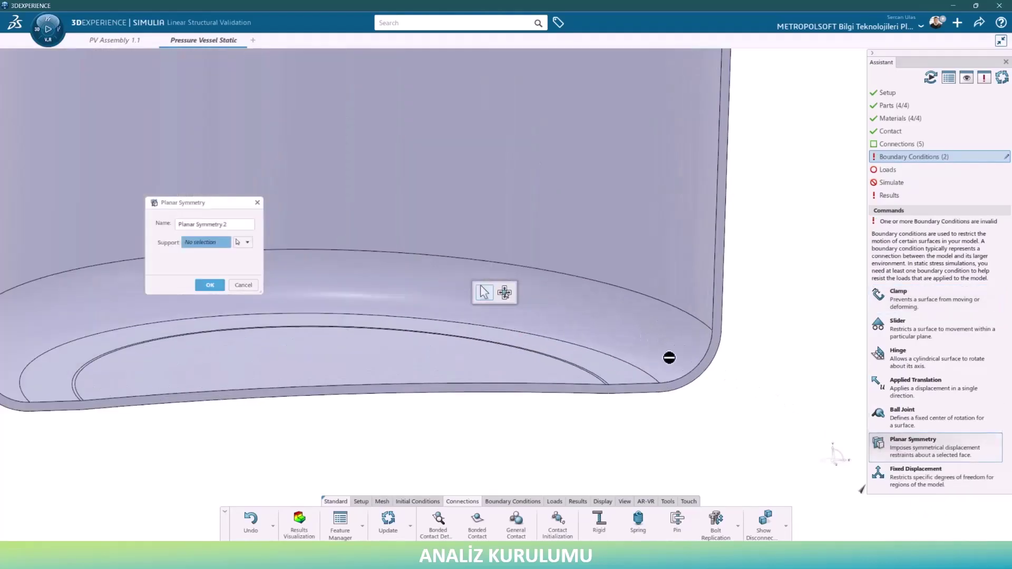
click(696, 395)
scroll(664, 393, down, 4)
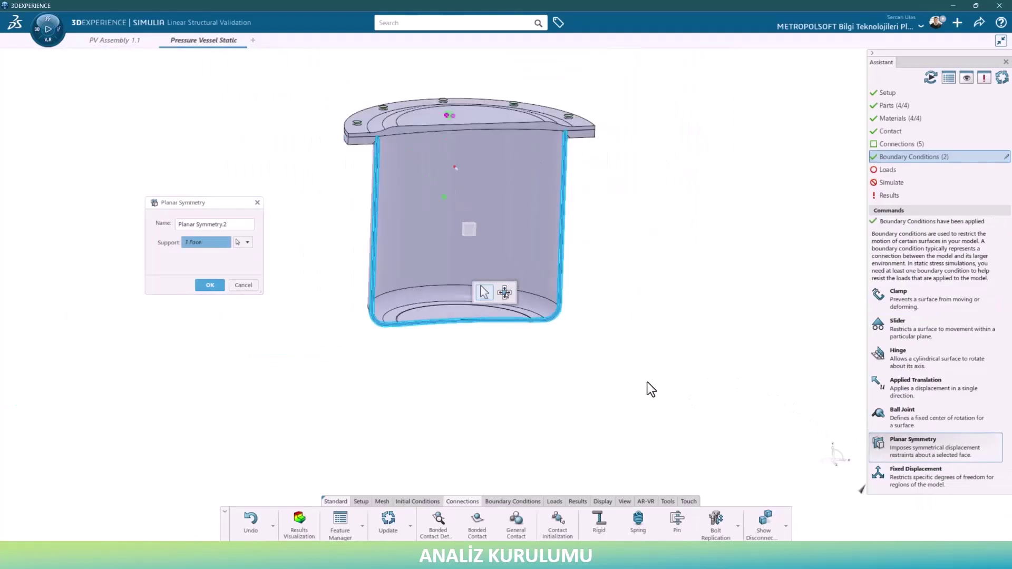
scroll(383, 148, up, 5)
Step: Add the flange cut faces to the symmetry support and apply it
click(374, 136)
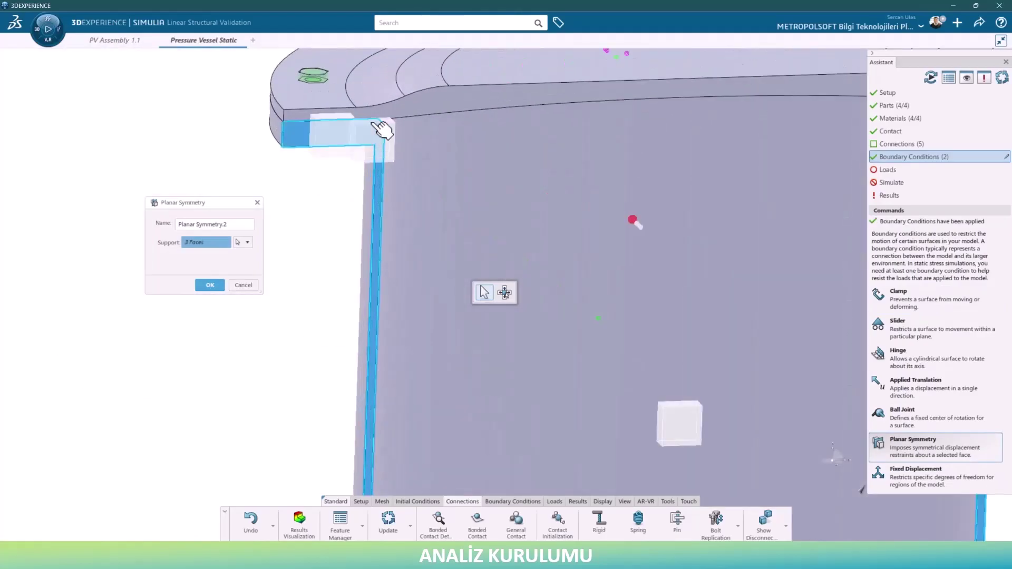
click(408, 111)
scroll(493, 168, down, 4)
scroll(680, 210, up, 4)
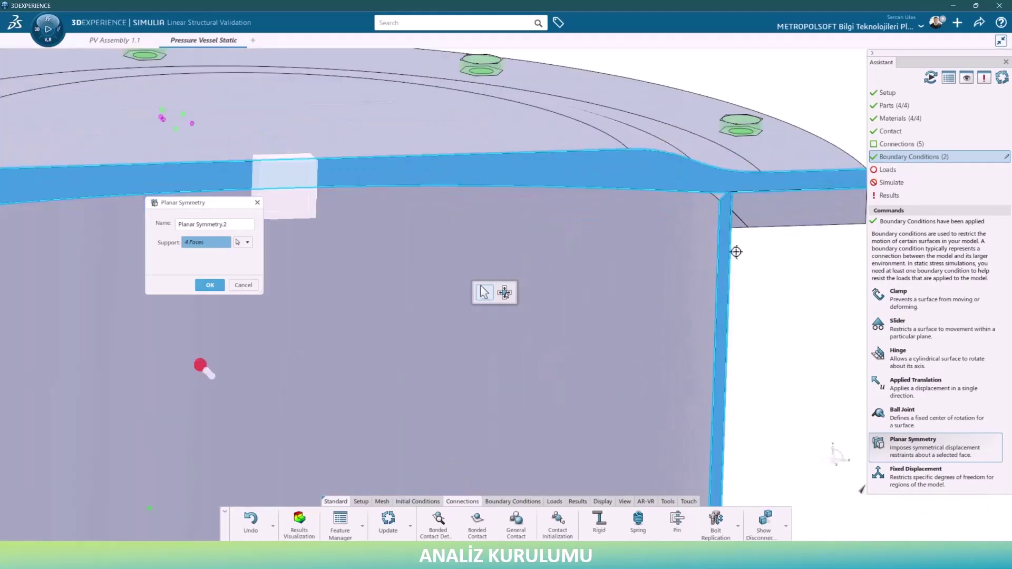
scroll(727, 206, up, 2)
click(736, 209)
scroll(743, 327, down, 3)
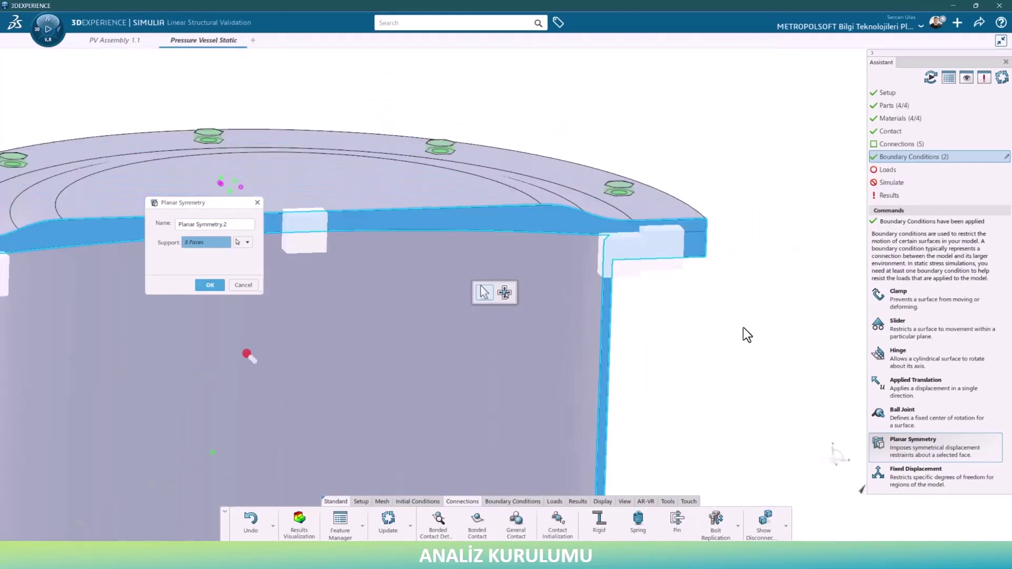
scroll(713, 340, down, 2)
click(210, 285)
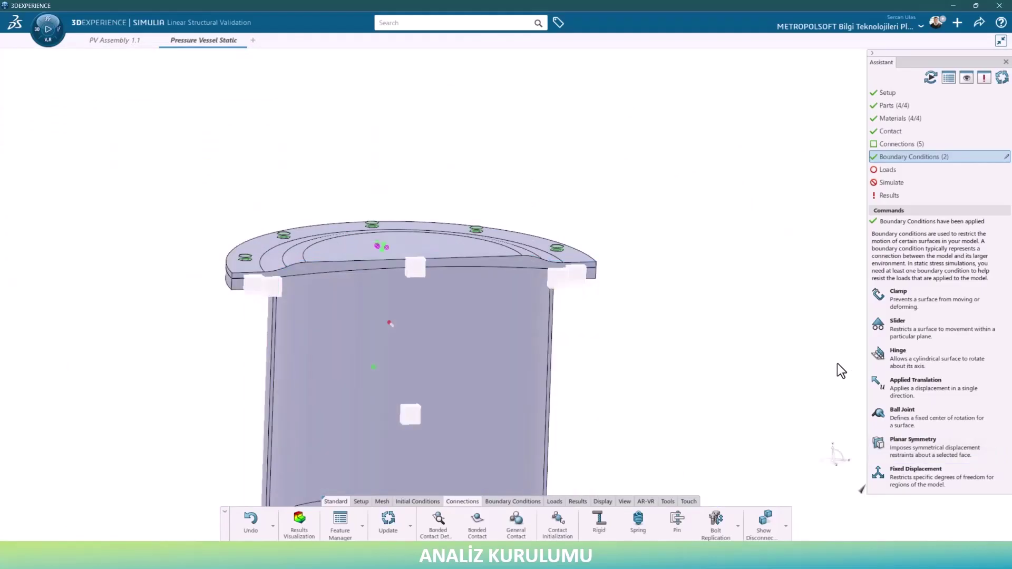
Step: Start a pressure load with a value of 850N_m2
click(897, 173)
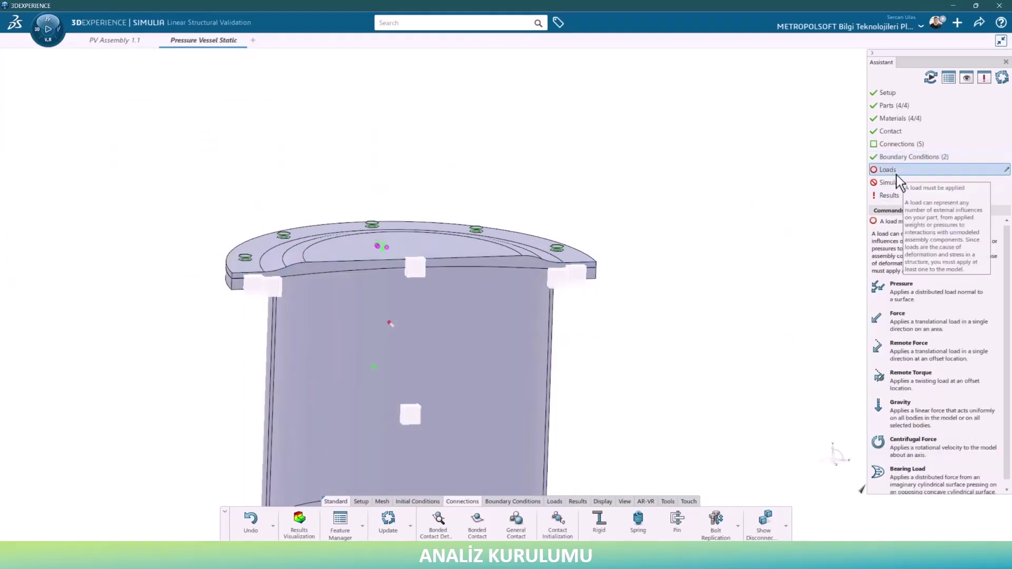
click(903, 280)
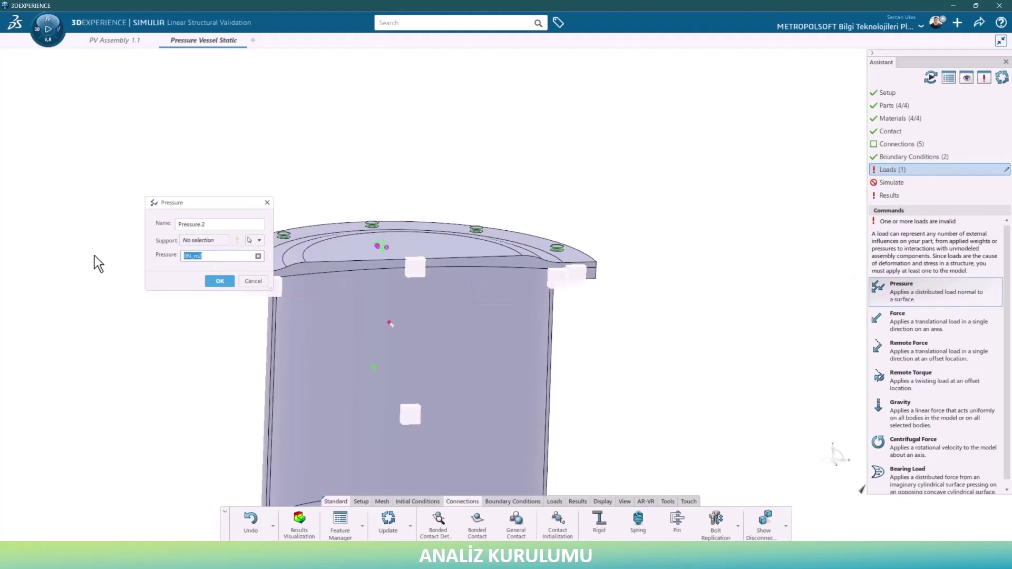
text(850)
key(Return)
Step: Select the vessel's inner wall faces with By Tangency propagation as pressure support
click(206, 241)
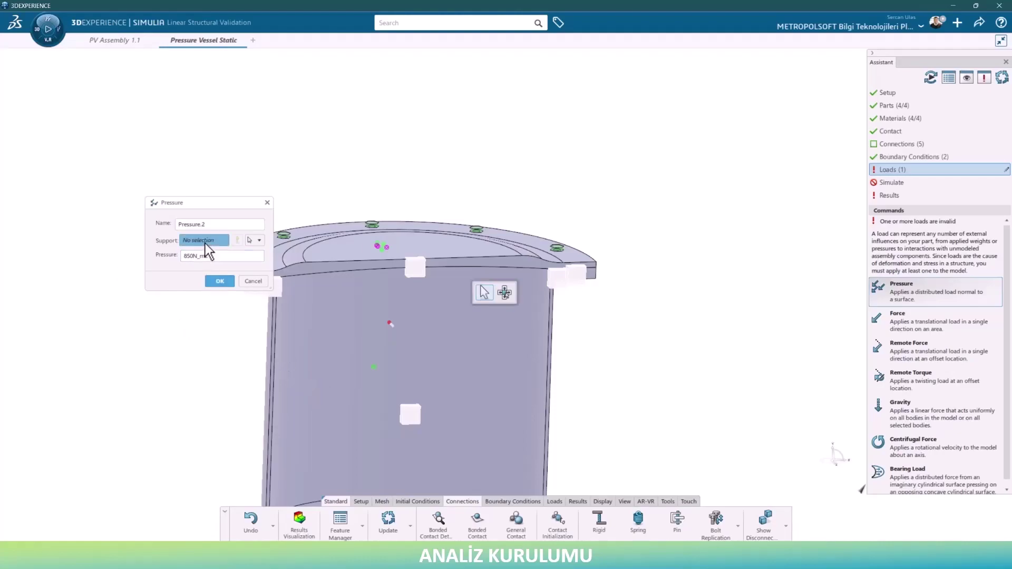
click(492, 364)
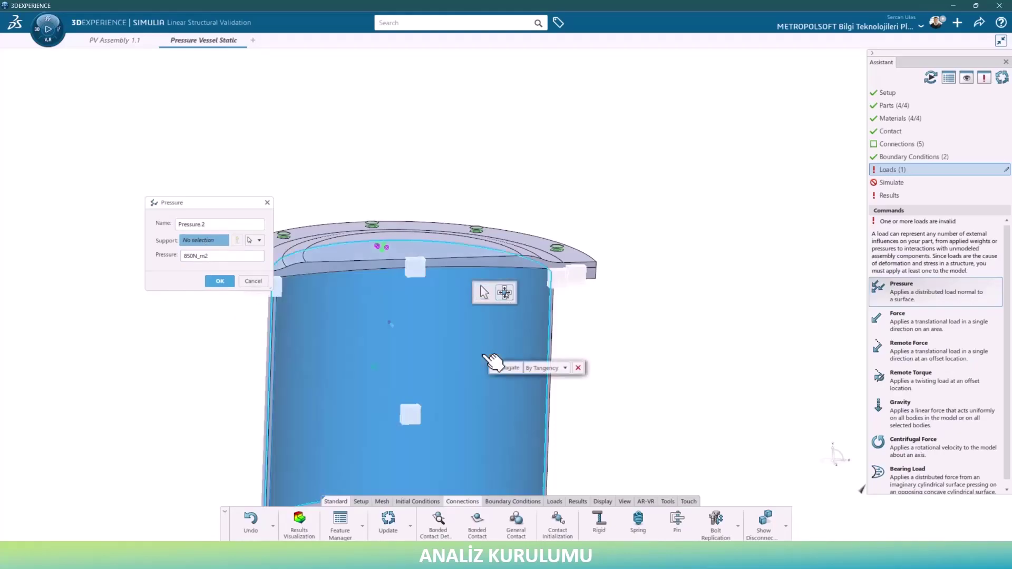
click(498, 368)
scroll(500, 364, down, 3)
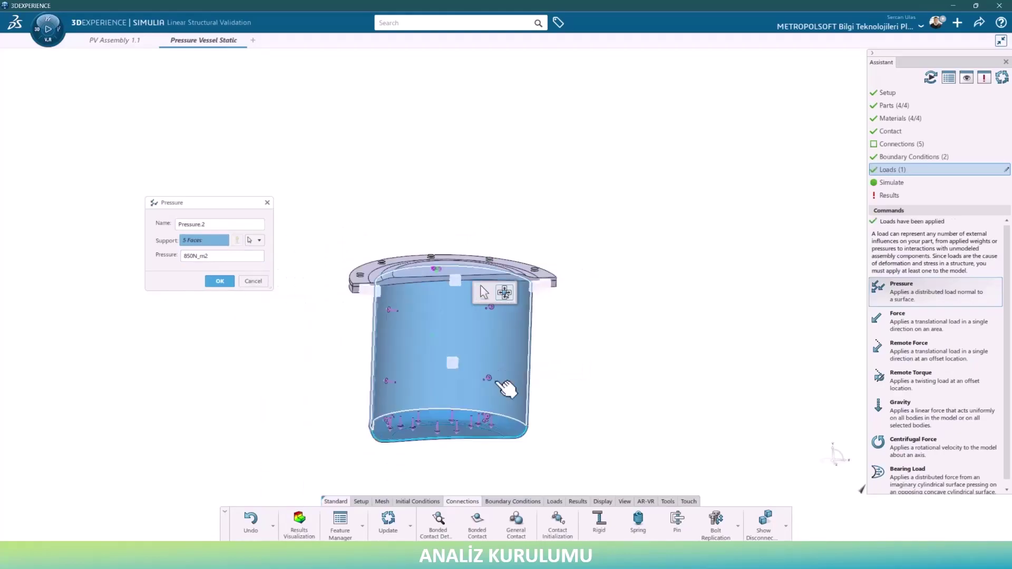
scroll(490, 359, down, 2)
scroll(488, 357, up, 3)
scroll(429, 287, up, 2)
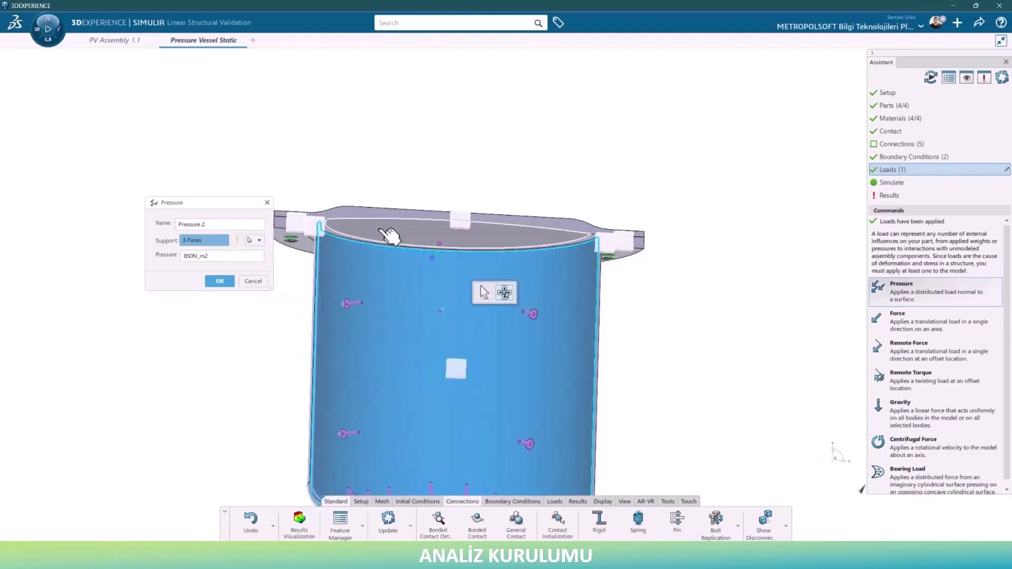
scroll(377, 251, up, 3)
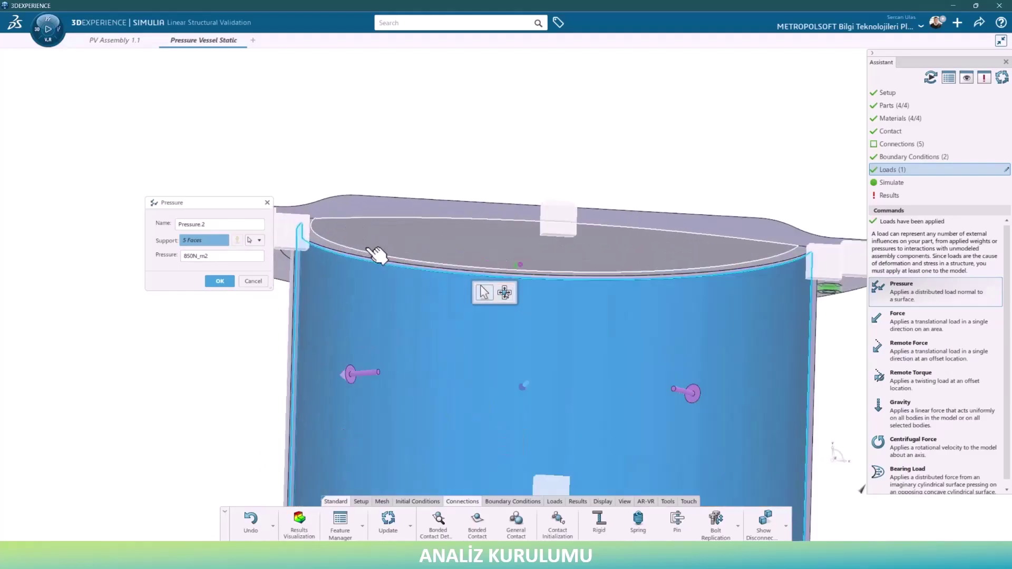
scroll(370, 249, up, 3)
scroll(358, 279, up, 2)
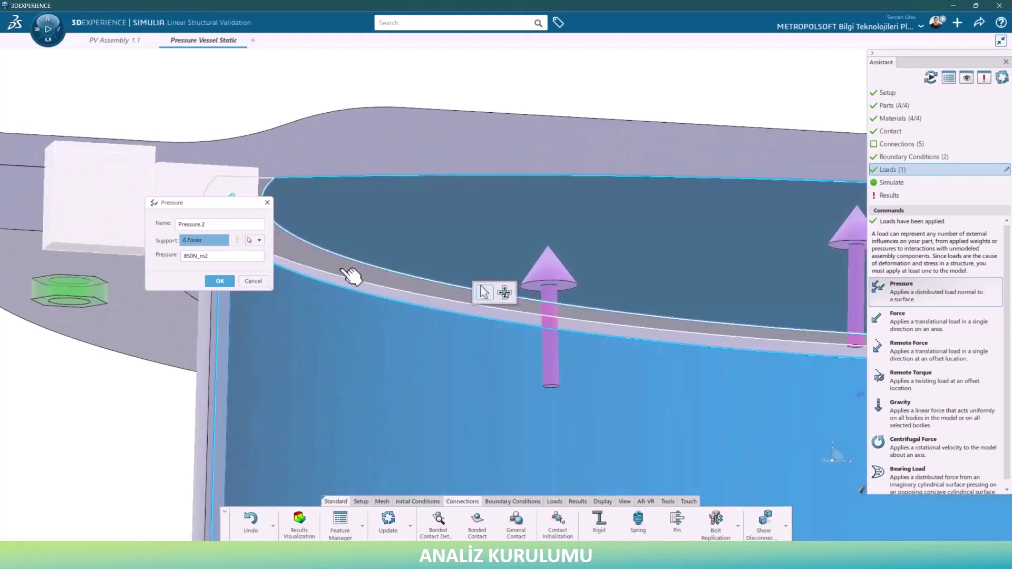
Step: Add two rim faces to the pressure support, reaching 8 faces, and confirm the load
click(356, 284)
click(352, 286)
scroll(506, 350, down, 3)
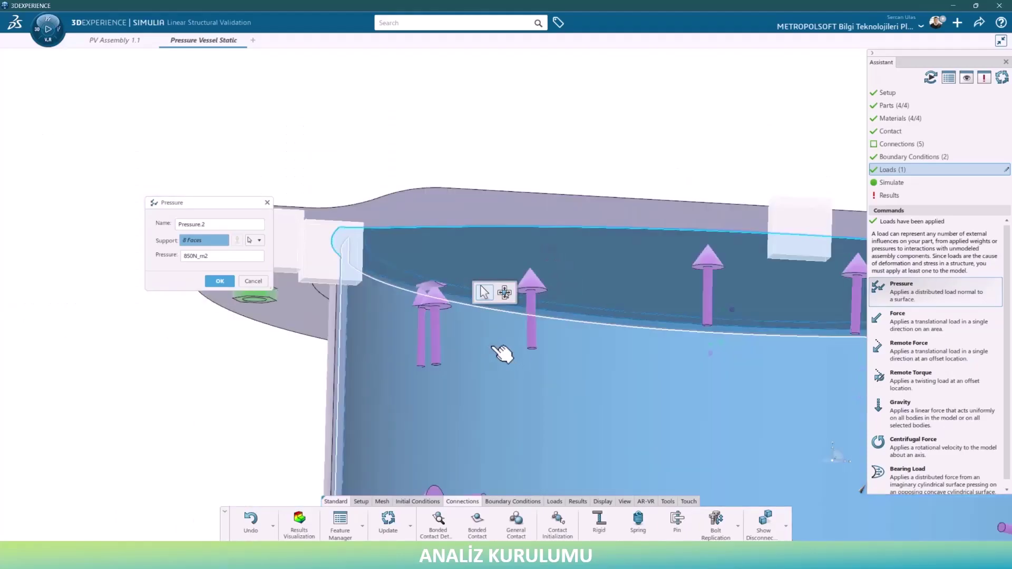
scroll(527, 361, down, 2)
middle_drag(506, 289, 490, 295)
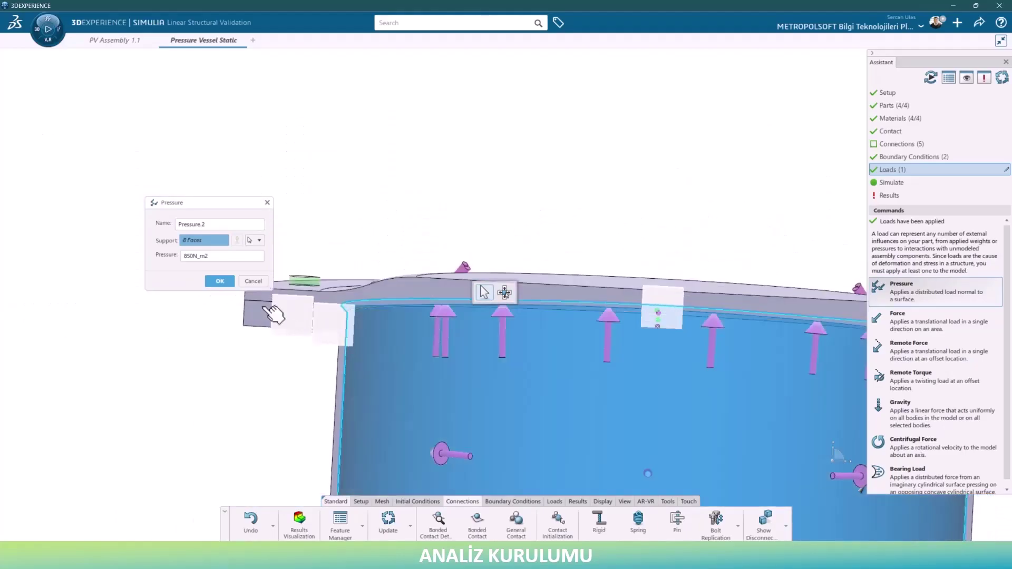
click(219, 282)
Step: Orbit the model to inspect the vessel's open top and the flange underside with bolts
scroll(569, 377, down, 3)
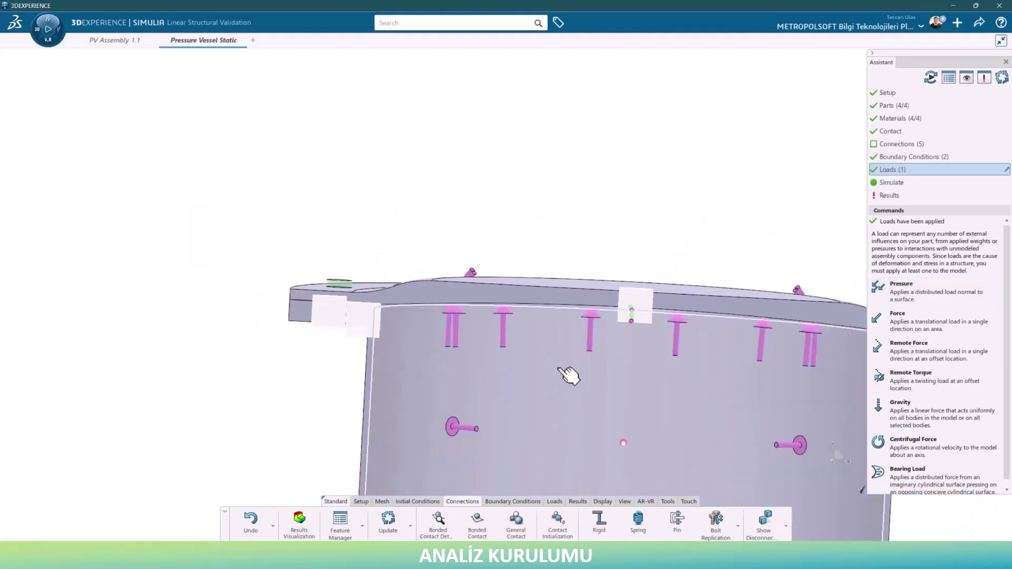
scroll(529, 345, down, 3)
middle_drag(530, 345, 524, 356)
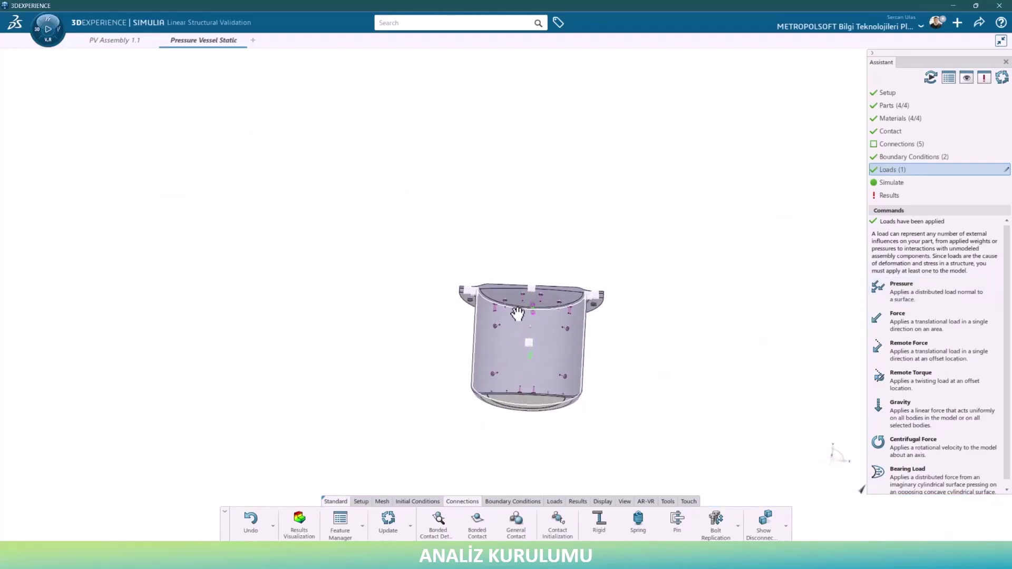
scroll(606, 302, up, 3)
mouse_move(605, 302)
middle_down()
mouse_move(590, 410)
mouse_move(598, 341)
middle_up()
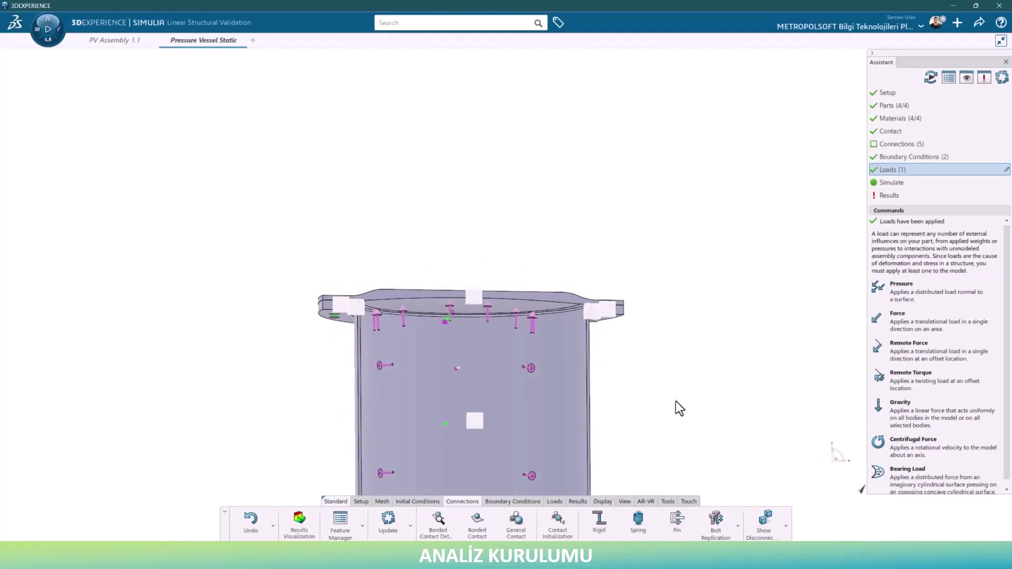
scroll(596, 390, down, 3)
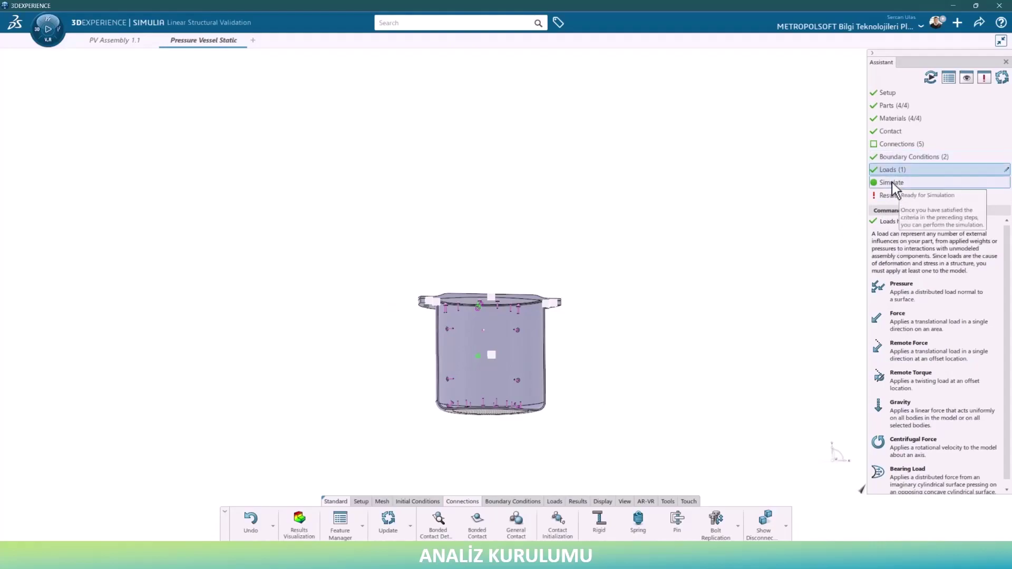
Step: Open the Static Stress Simulation dialog in the Simulate step and cancel without running
click(892, 182)
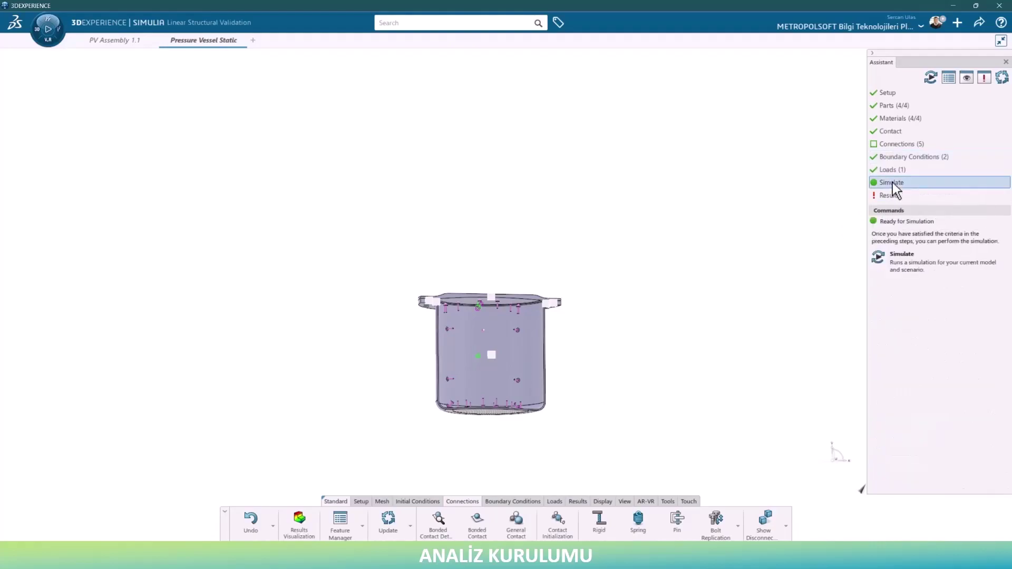
click(918, 254)
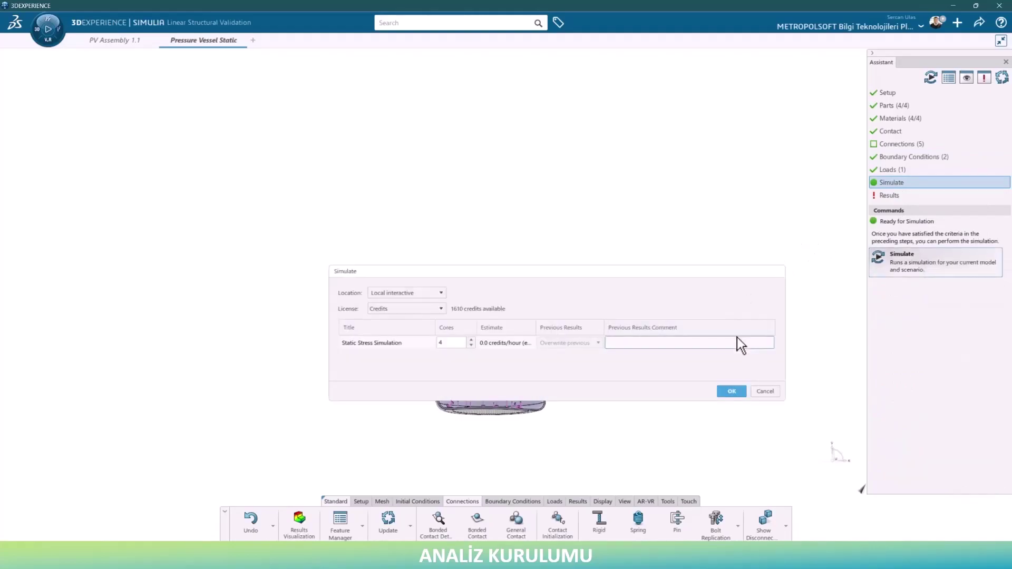
click(765, 391)
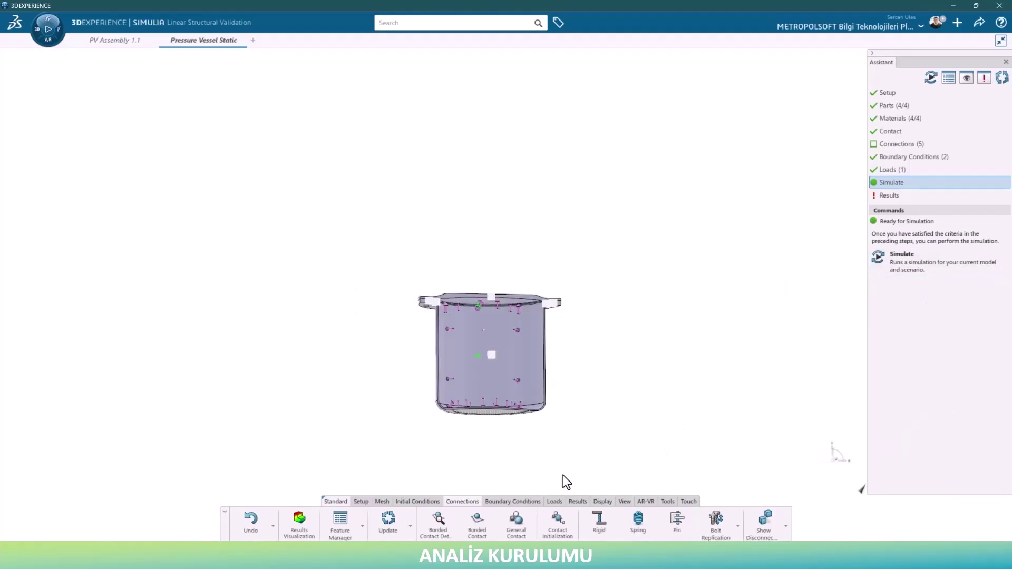
Step: In Mesh Specifications, enter element sizes 8mm for PV1, 5mm for PV2, 1mm for PV3, 8mm for PV4
click(382, 502)
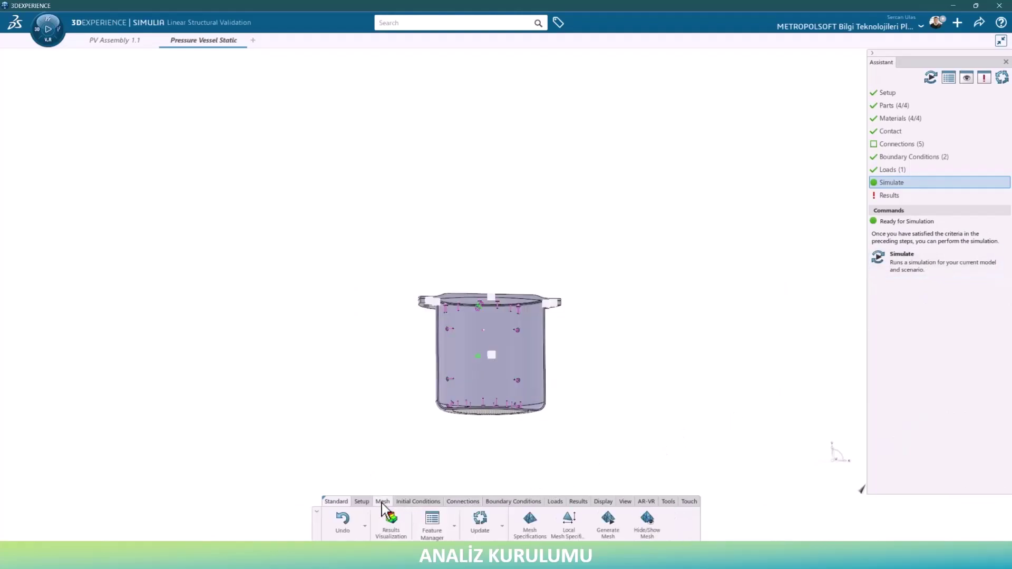
click(531, 524)
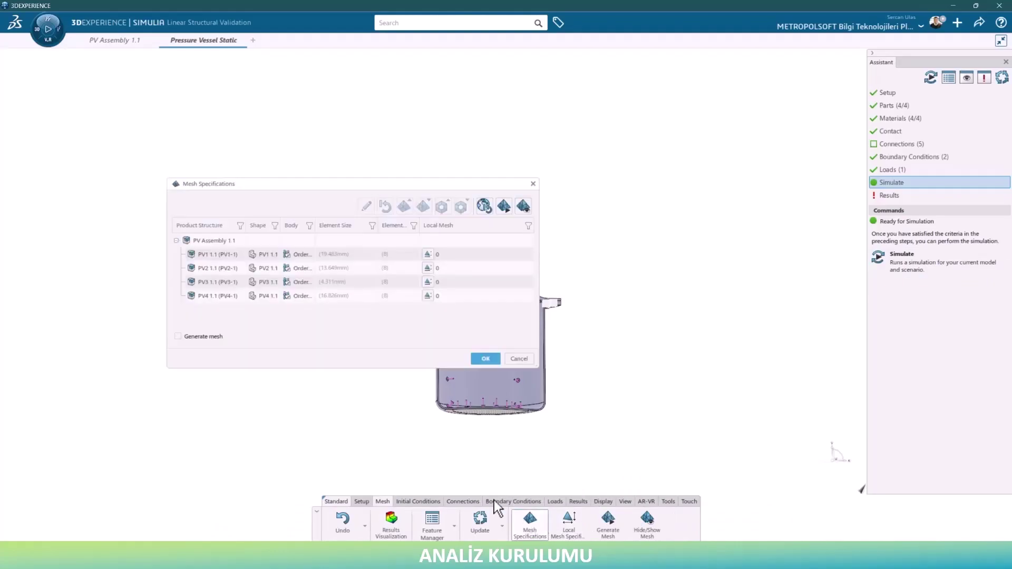
click(338, 253)
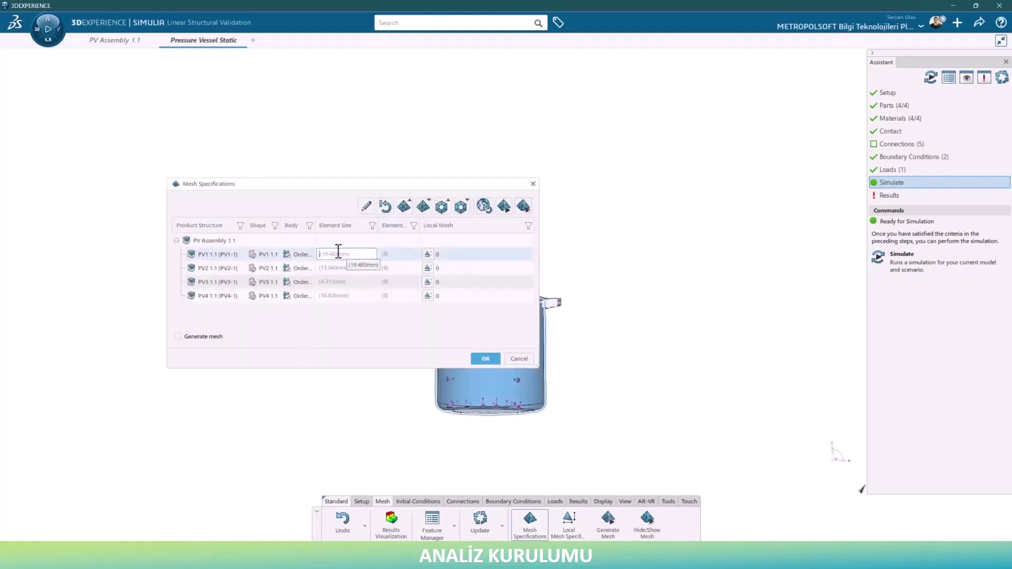
text(8)
click(330, 264)
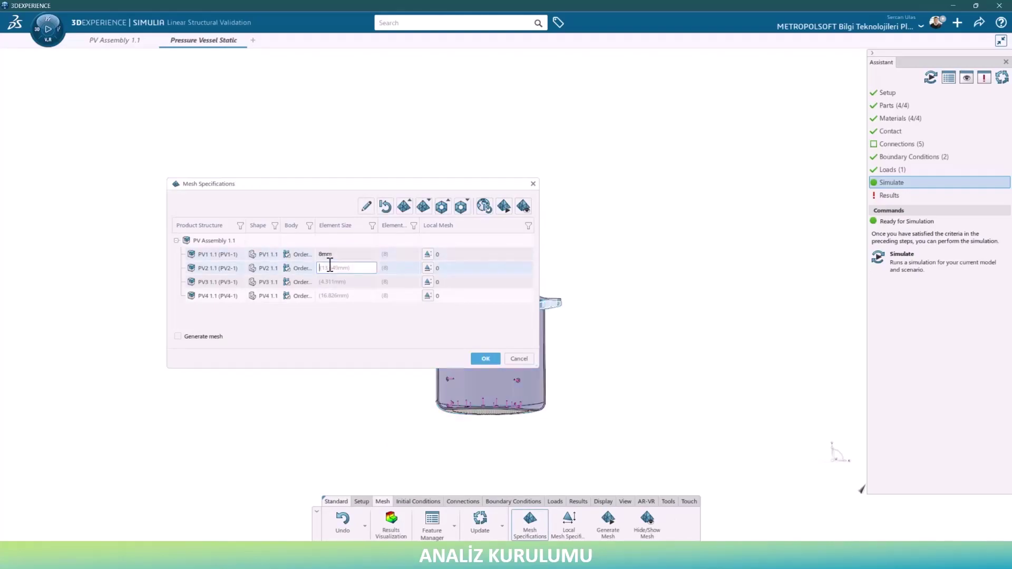
text(5)
click(344, 280)
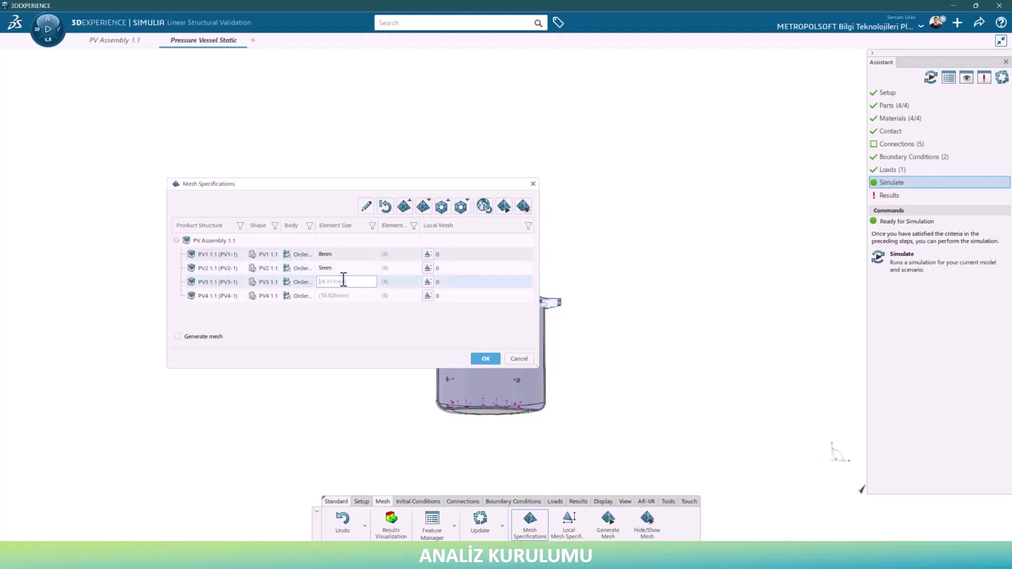
text(1)
click(355, 296)
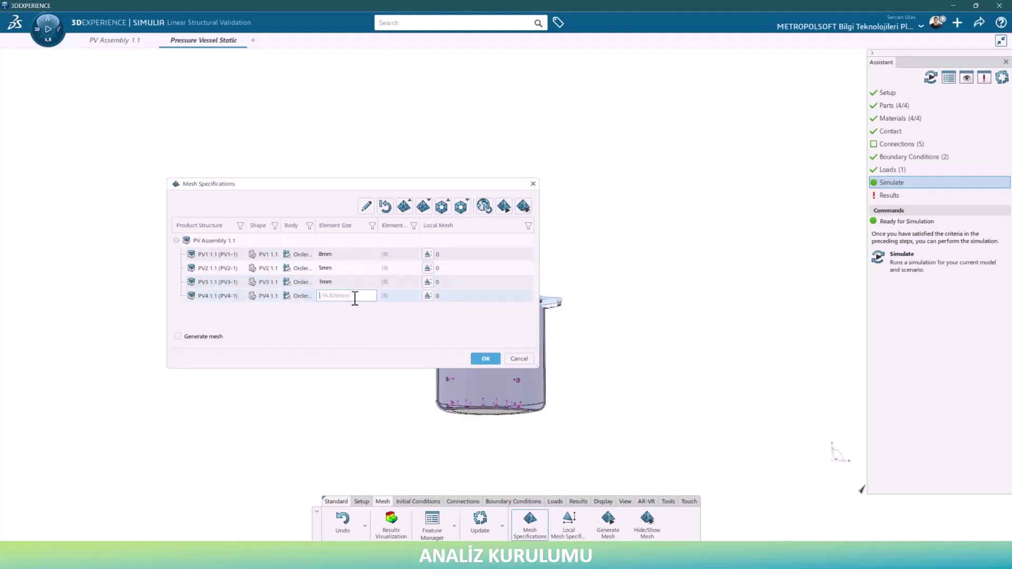
text(8)
click(366, 317)
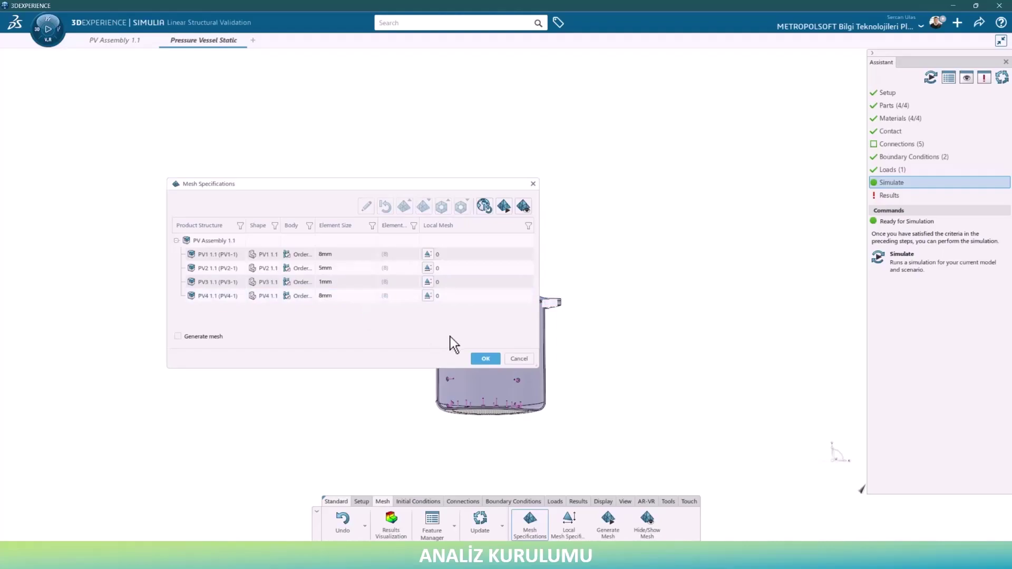
Step: Generate the vessel mesh with the 8mm, 5mm, 1mm and 8mm element sizes and close the specifications
click(504, 205)
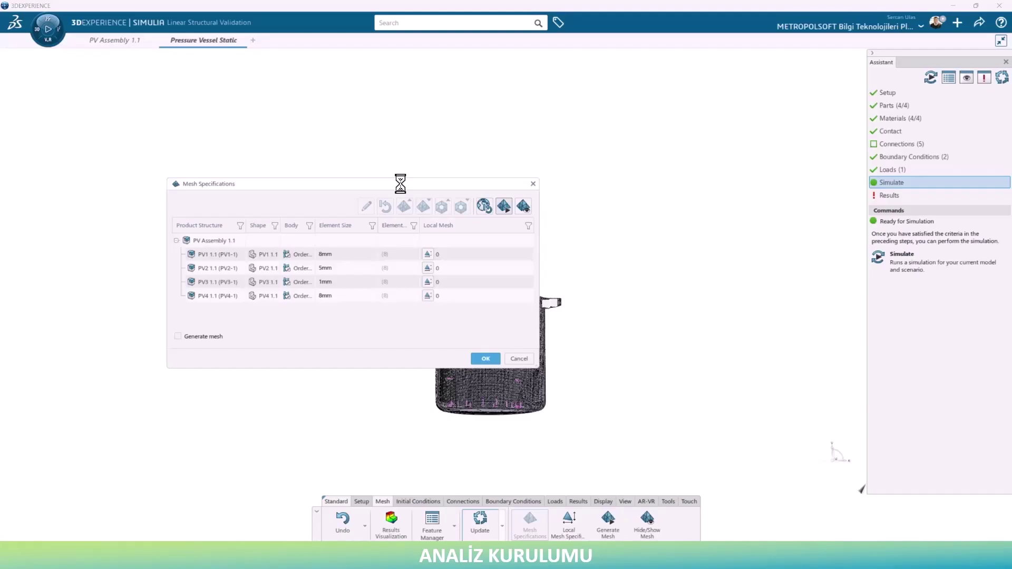
click(478, 357)
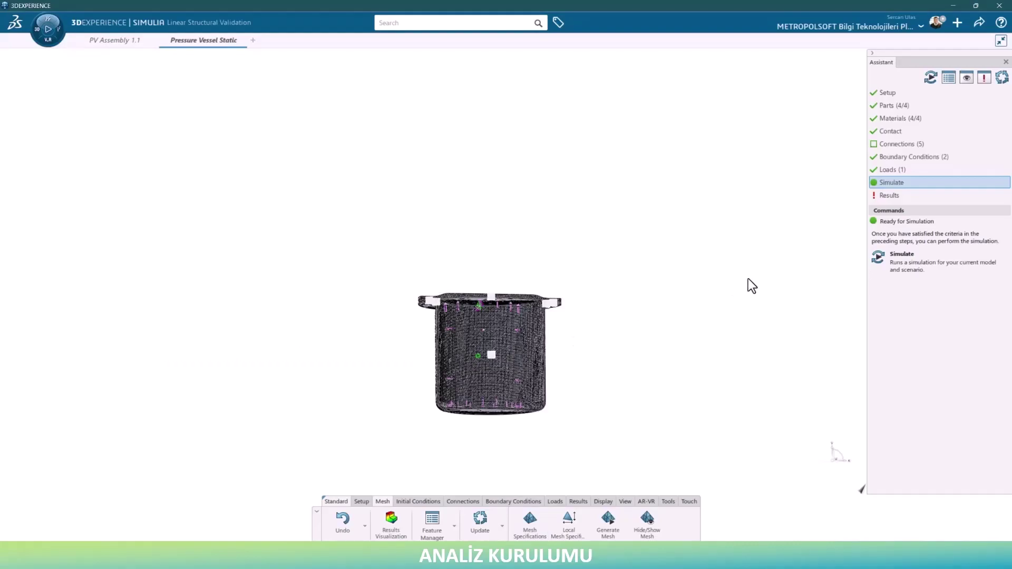
Step: Run the static stress simulation, which finishes with Von Mises stress peaking at 28.1 MPa
click(901, 255)
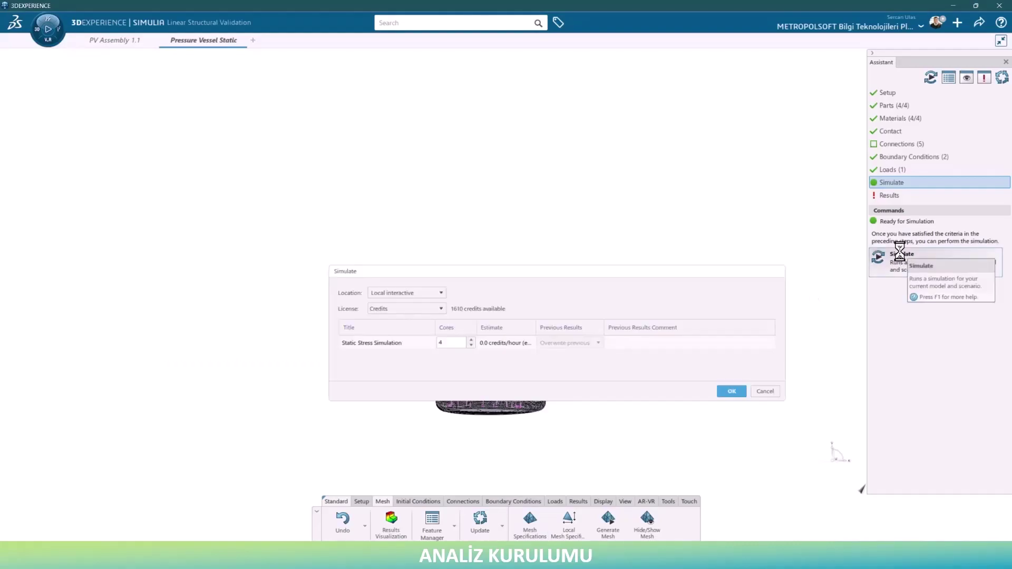
click(731, 393)
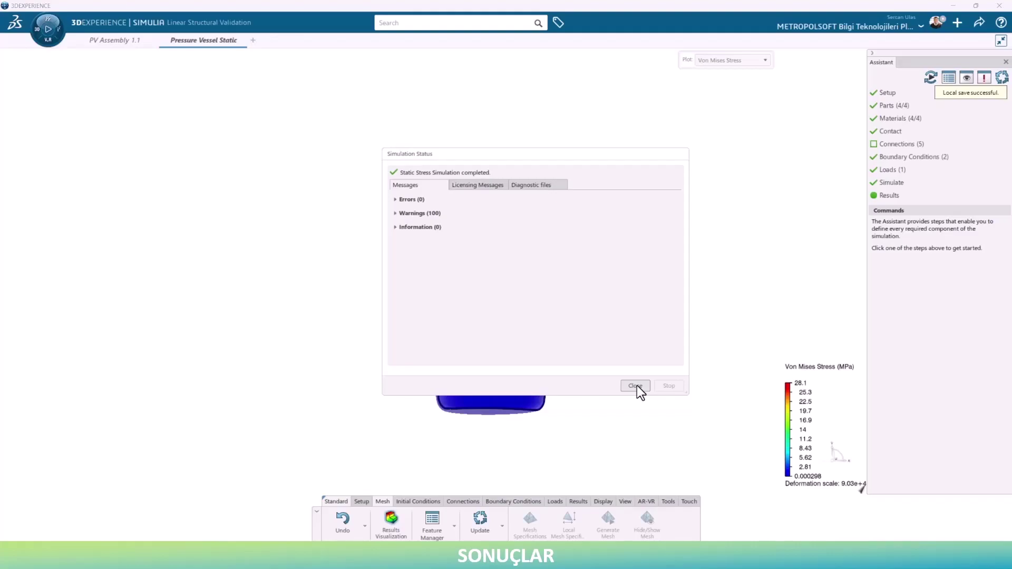
Step: Dismiss the simulation report, rotate the model, and animate the Von Mises stress result (0.000298–28.1 MPa)
click(635, 387)
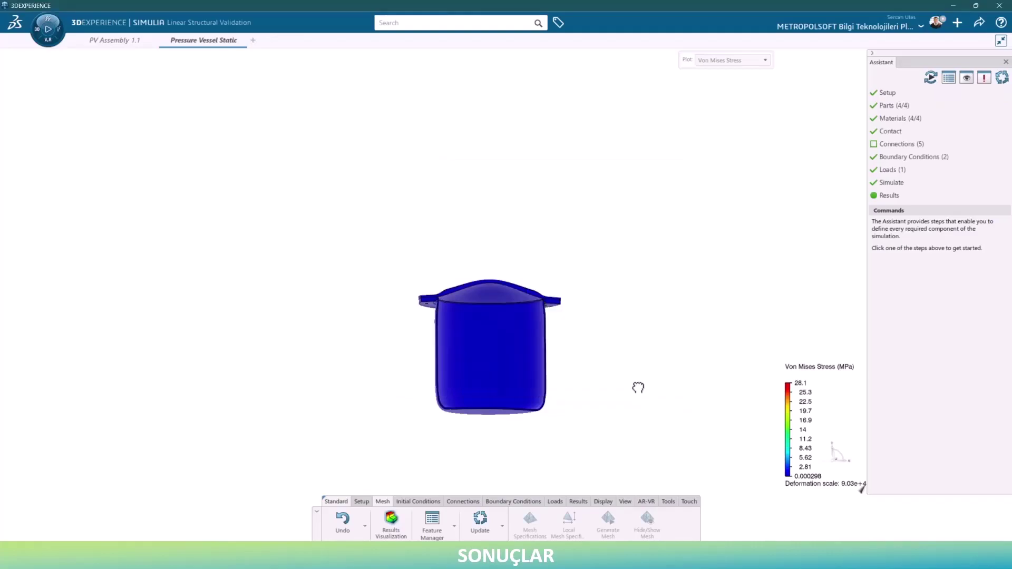
mouse_move(554, 310)
middle_down()
mouse_move(454, 321)
mouse_move(452, 339)
mouse_move(476, 384)
mouse_move(463, 389)
mouse_move(463, 411)
mouse_move(472, 395)
mouse_move(480, 422)
mouse_move(467, 422)
mouse_move(476, 416)
middle_up()
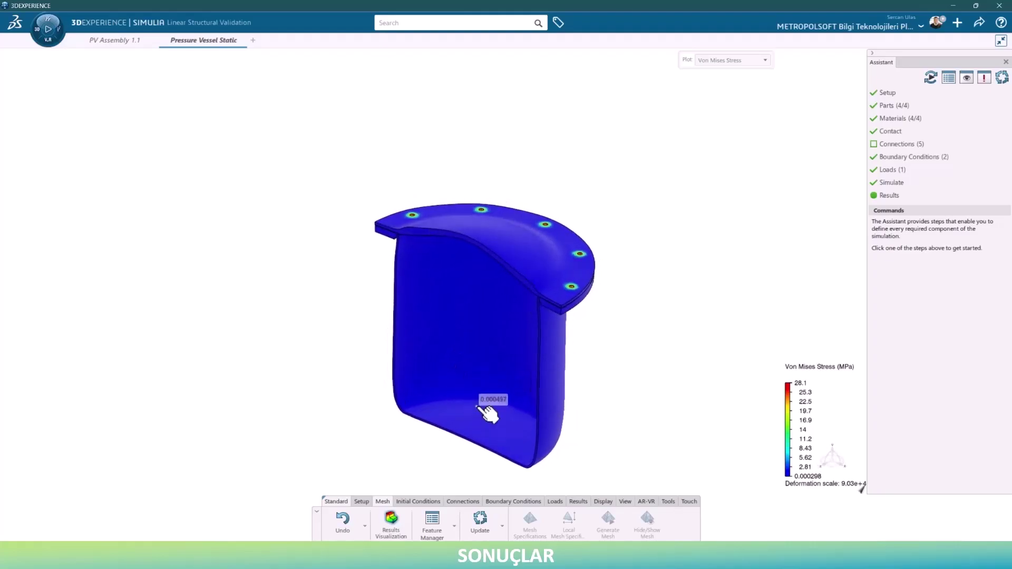
click(52, 31)
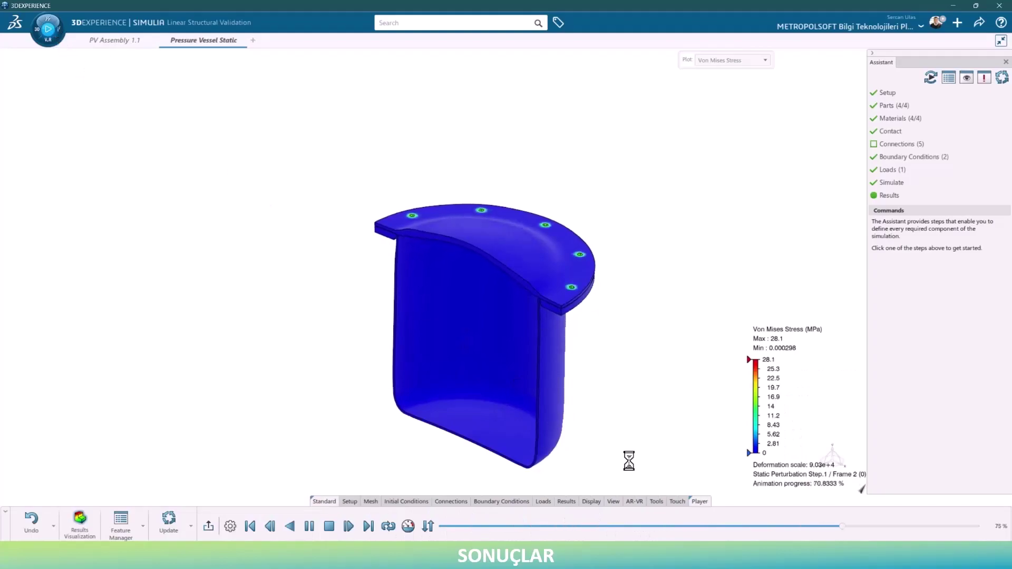
scroll(622, 452, up, 3)
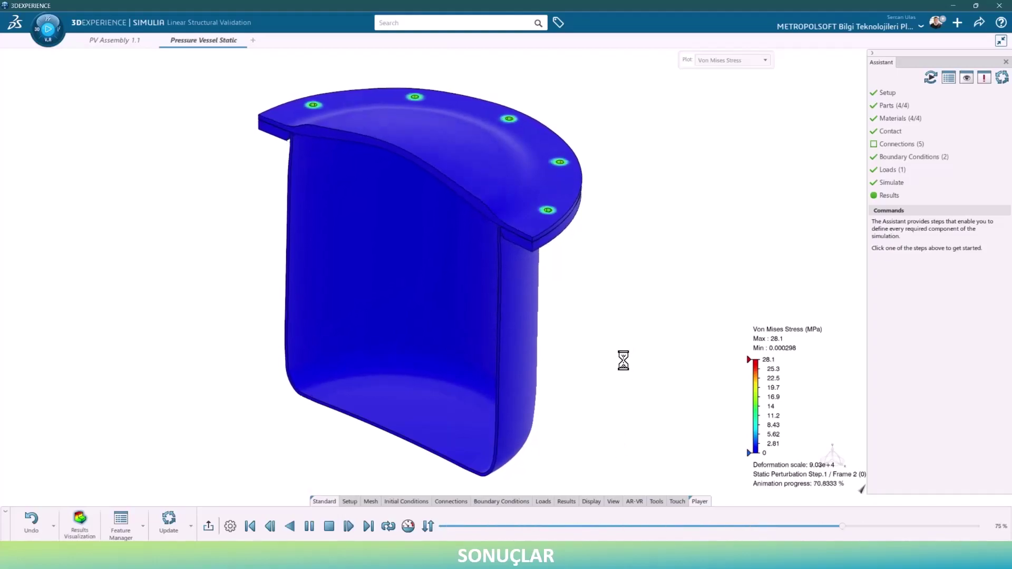
click(733, 61)
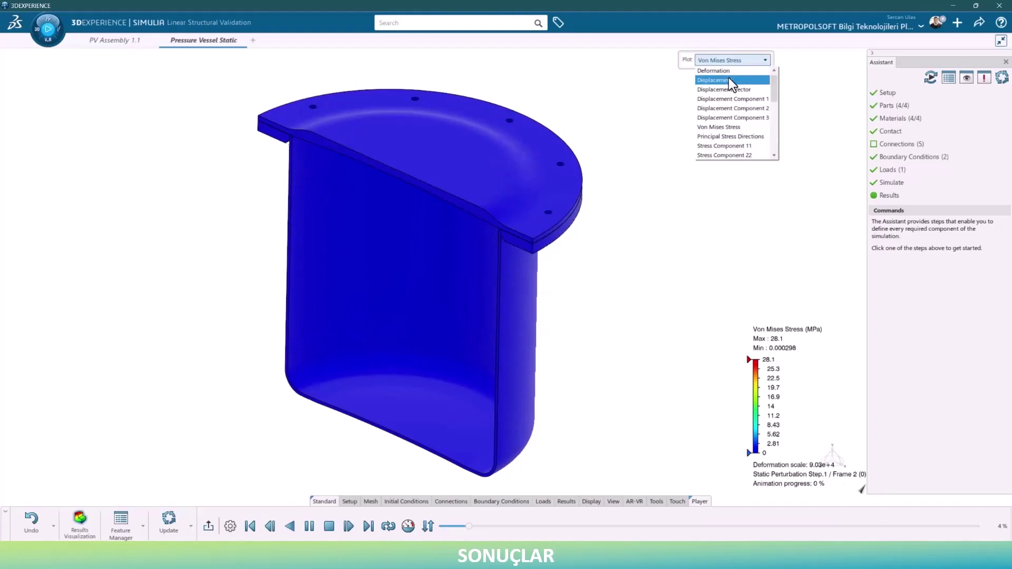
Step: Plot Displacement (0 to 0.00183 mm) and inspect it around the flange and from below
click(728, 79)
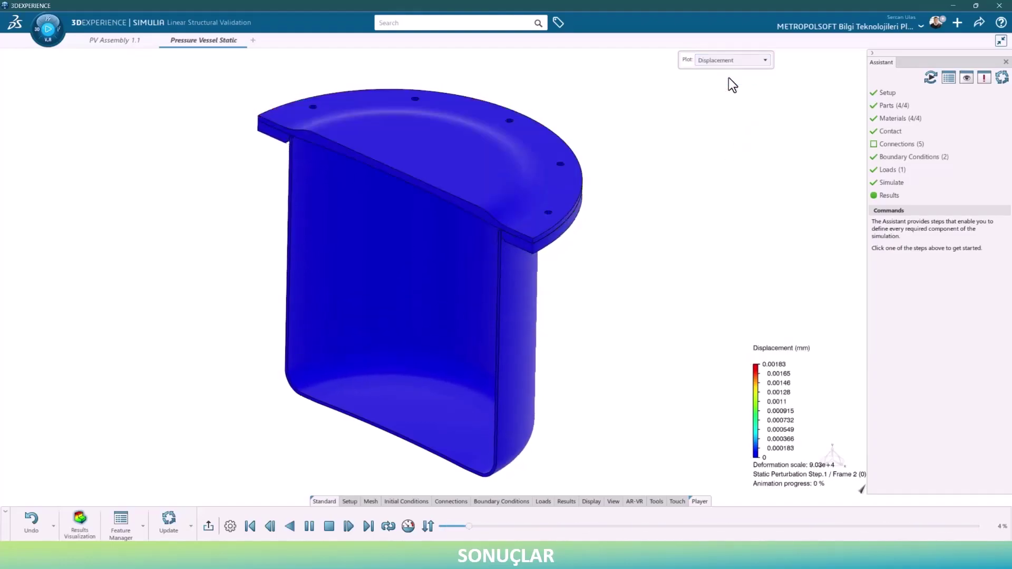
scroll(526, 256, up, 5)
scroll(571, 210, up, 3)
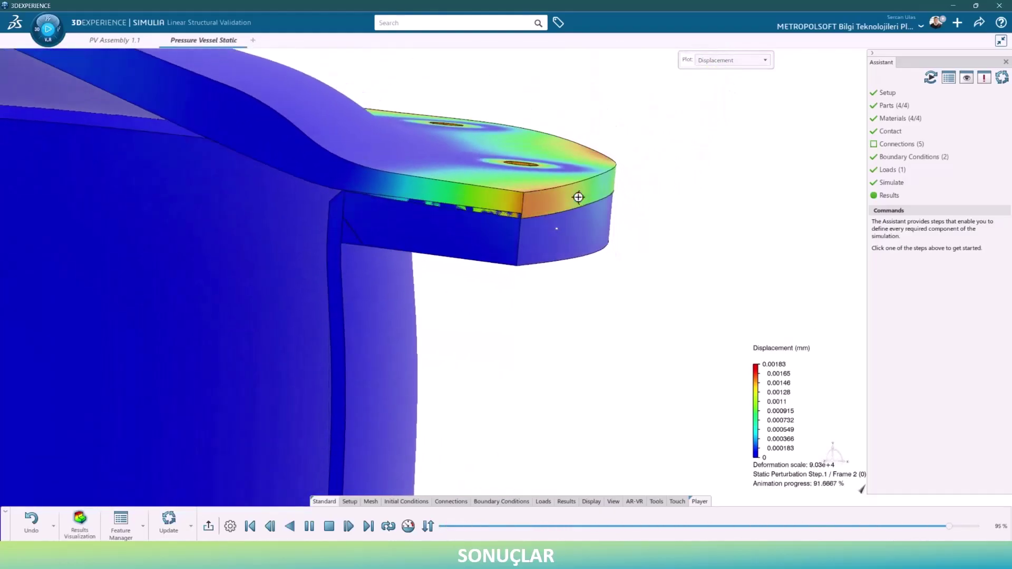
scroll(580, 221, down, 5)
scroll(540, 338, down, 2)
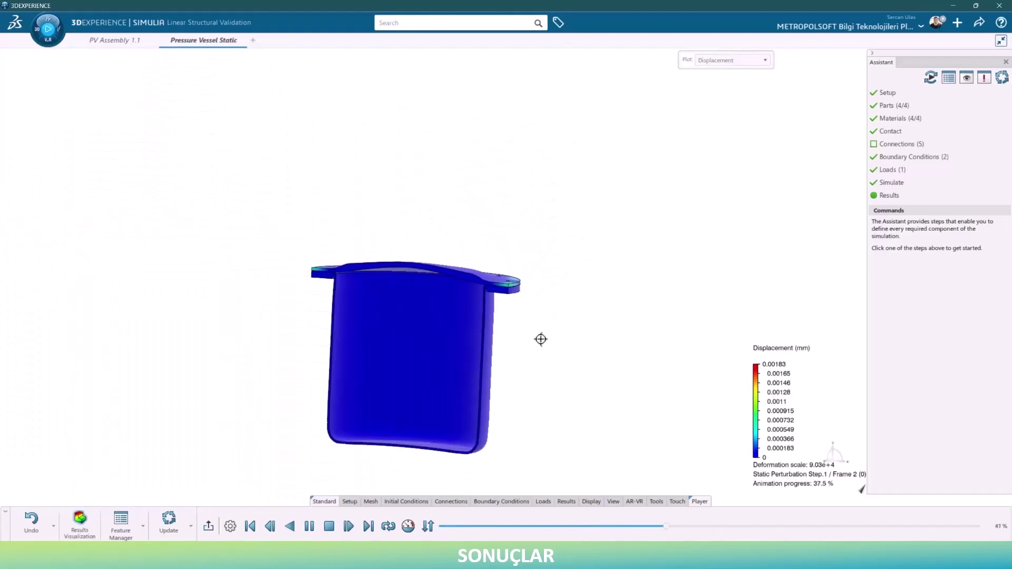
mouse_move(540, 338)
middle_down()
mouse_move(493, 334)
mouse_move(576, 244)
mouse_move(554, 174)
mouse_move(492, 176)
mouse_move(515, 205)
mouse_move(486, 221)
mouse_move(472, 207)
middle_up()
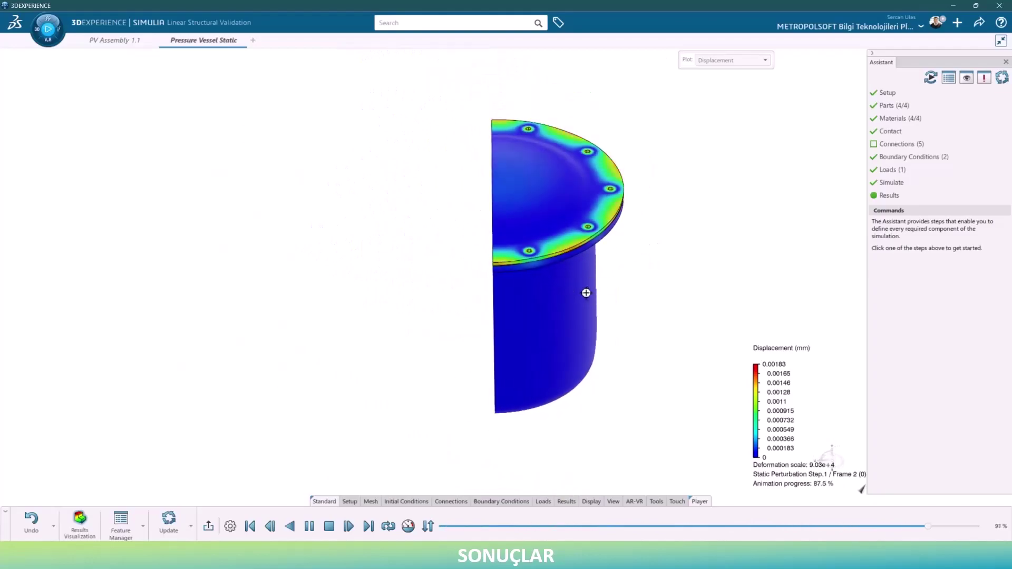
click(710, 59)
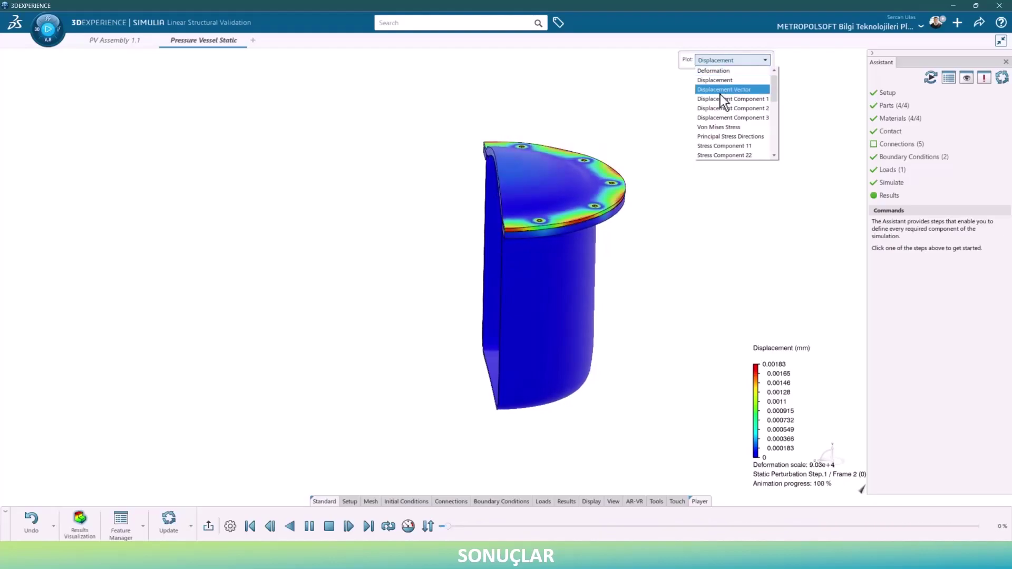
scroll(723, 134, down, 2)
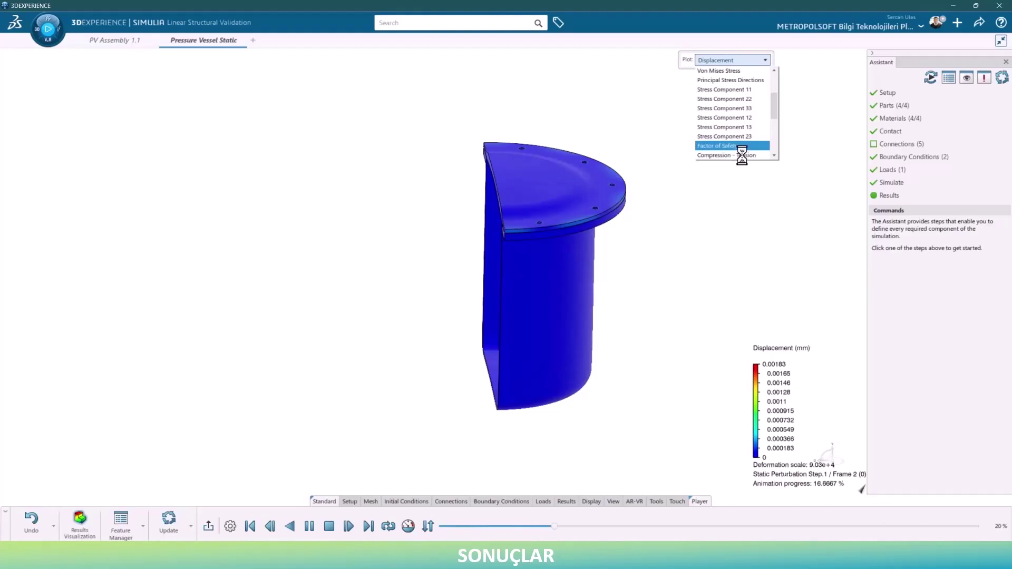
Step: Show Factor of Safety (minimum 22.1), stop the animation, close the player, and adjust the legend slider
click(736, 146)
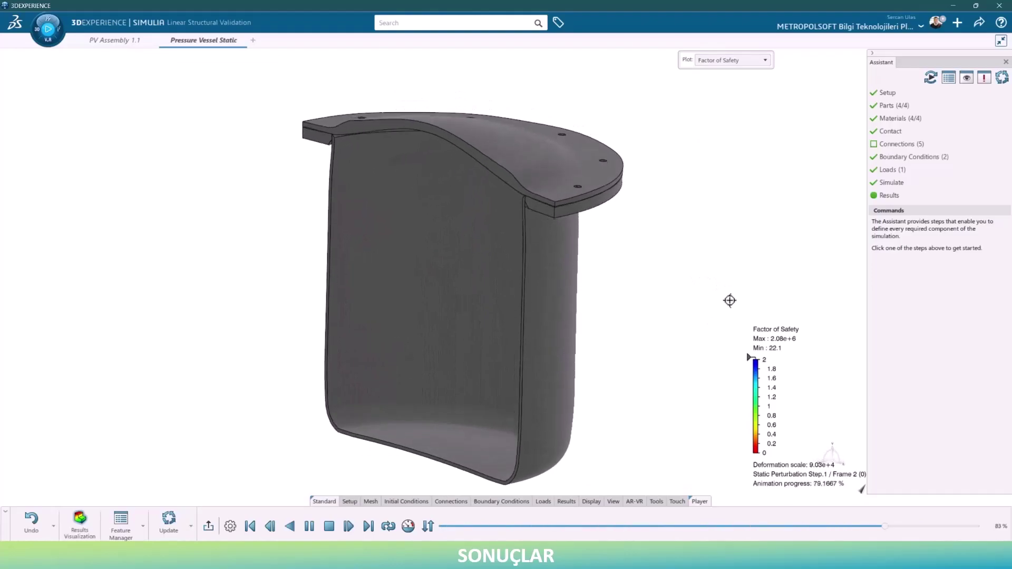
click(328, 526)
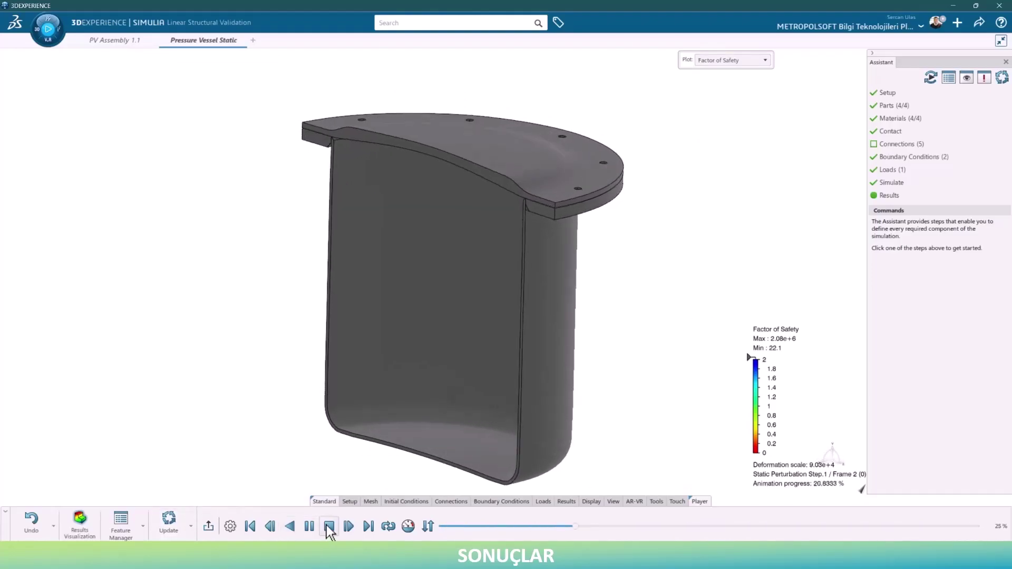
click(209, 524)
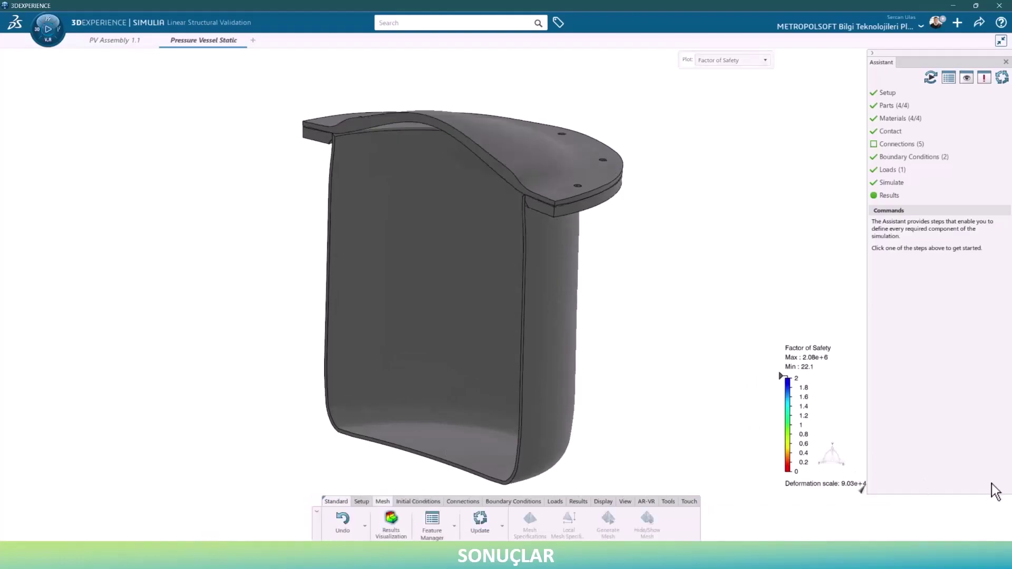
drag(806, 477, 800, 473)
drag(799, 473, 812, 478)
Step: Set the Factor of Safety legend minimum to 1, with dark below-minimum and blue above-maximum colours
double_click(809, 476)
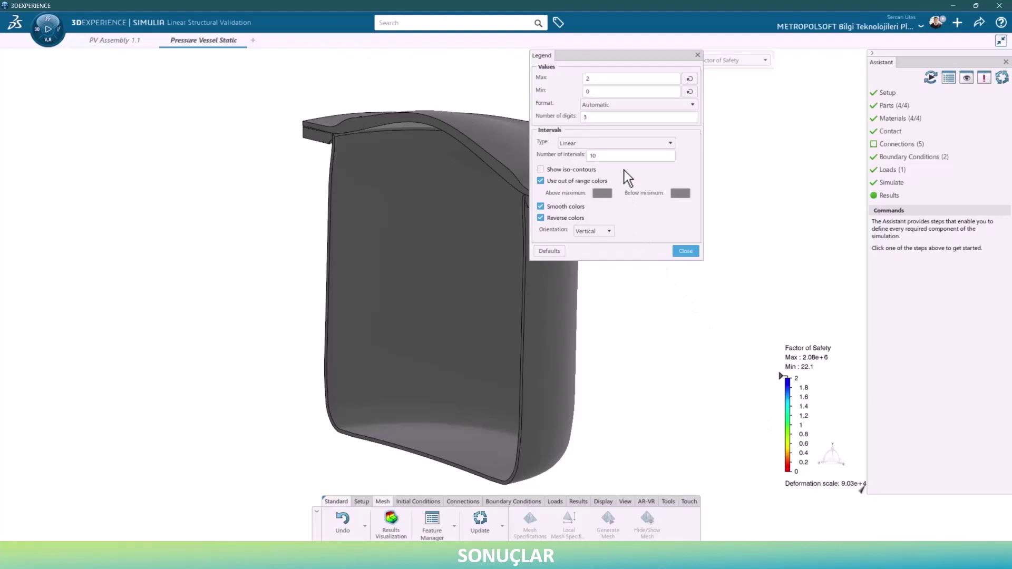
double_click(607, 91)
text(1)
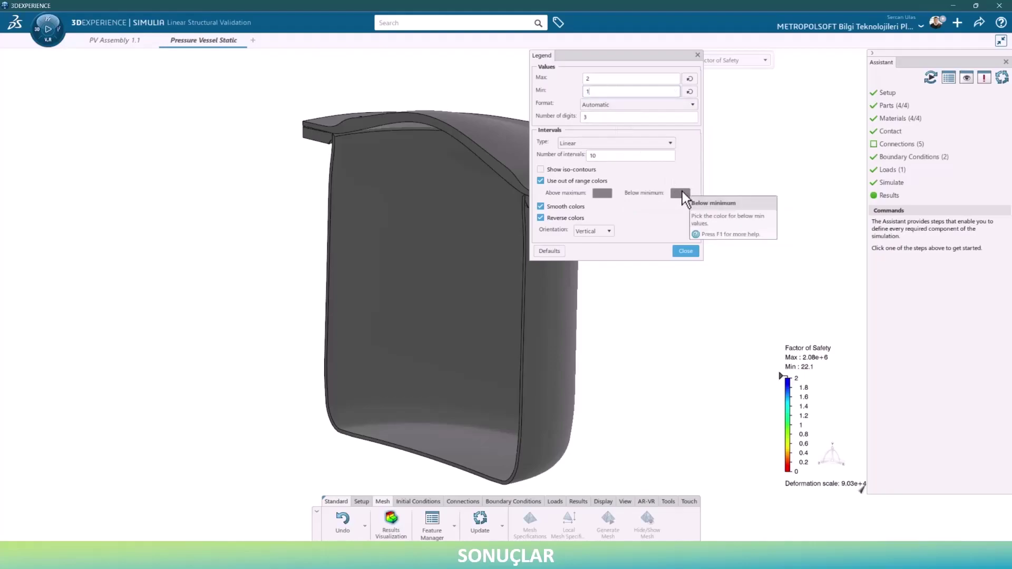
click(681, 192)
drag(717, 244, 717, 248)
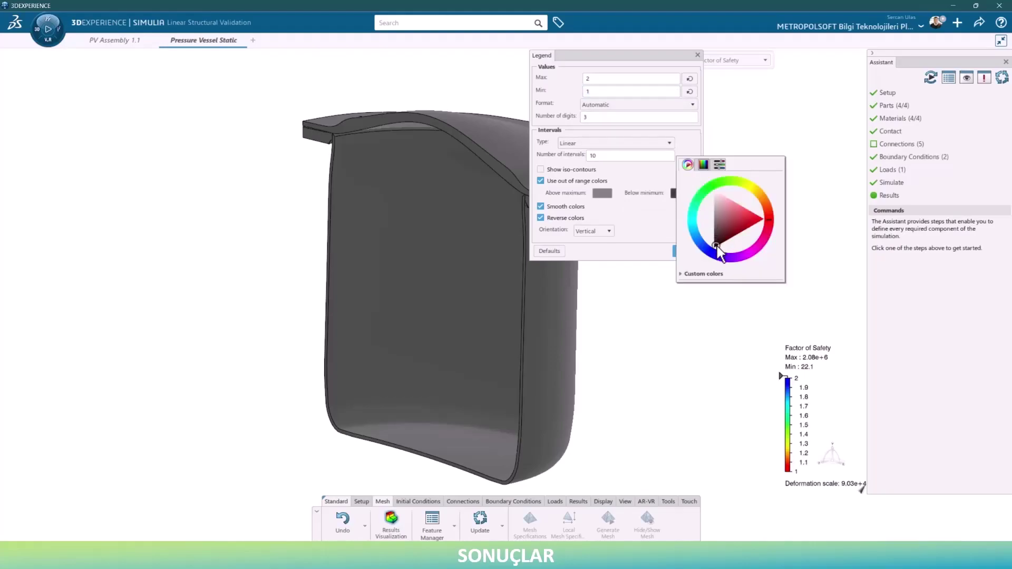
click(599, 195)
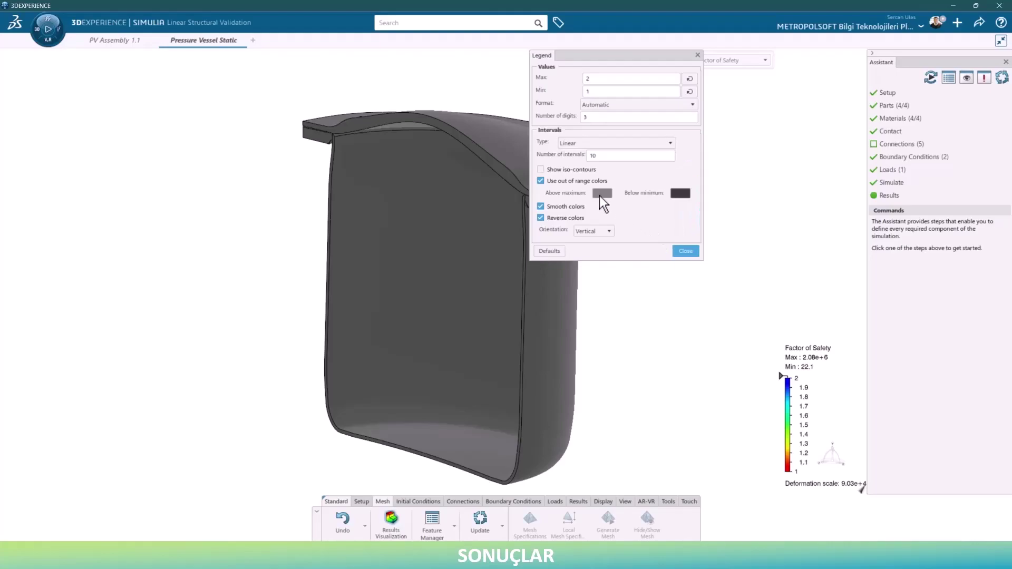
click(599, 192)
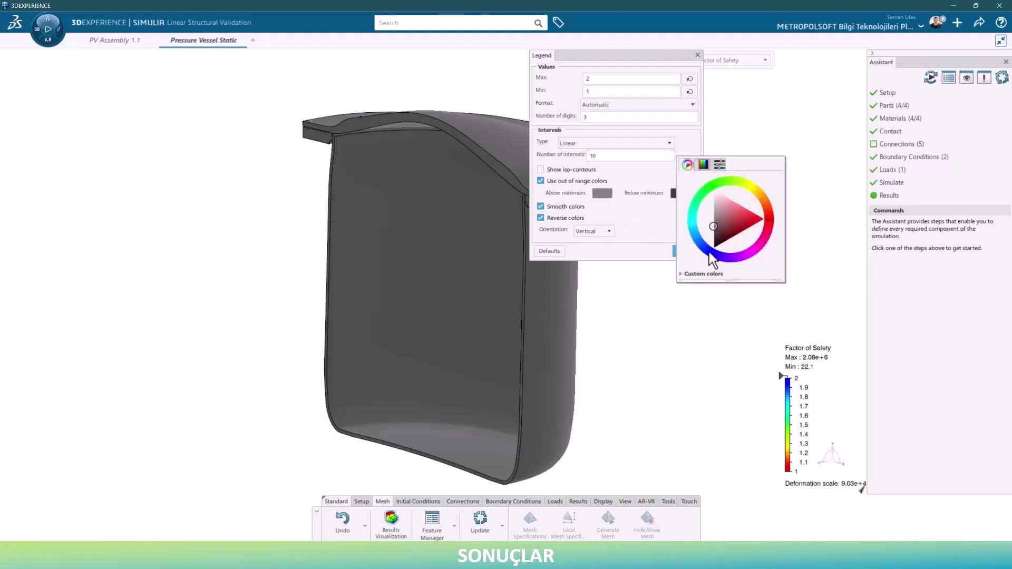
click(710, 252)
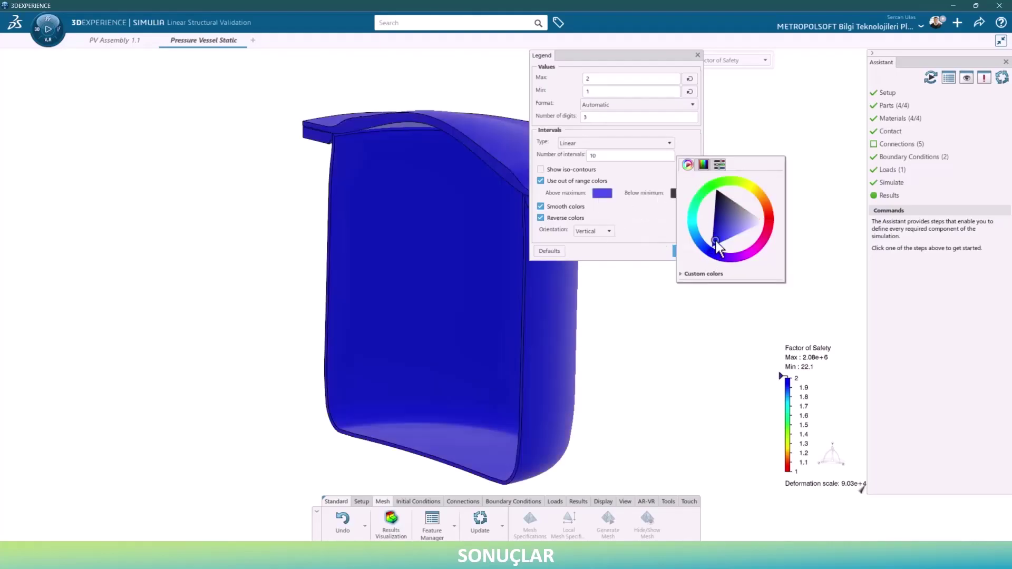
click(649, 249)
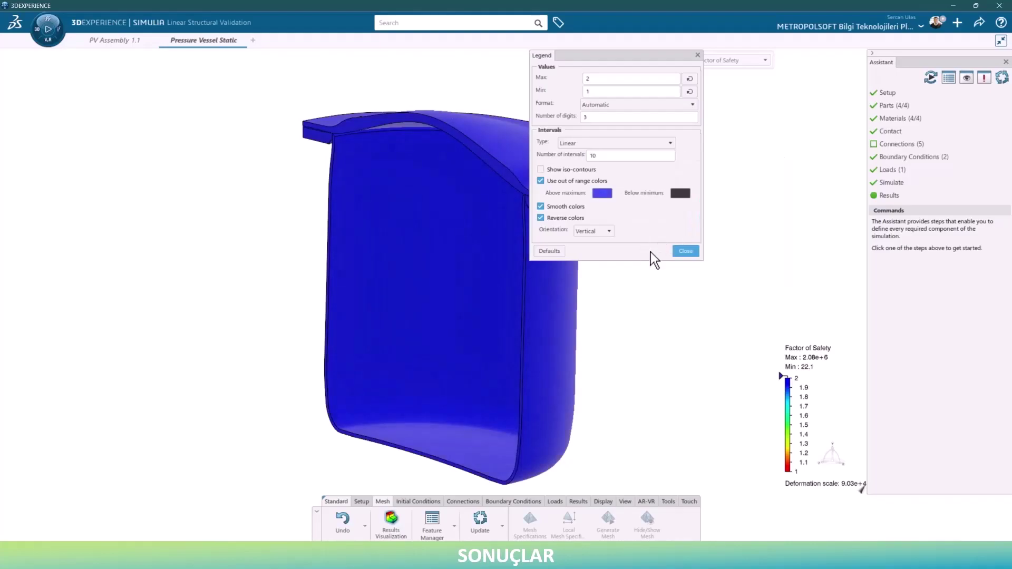
click(688, 252)
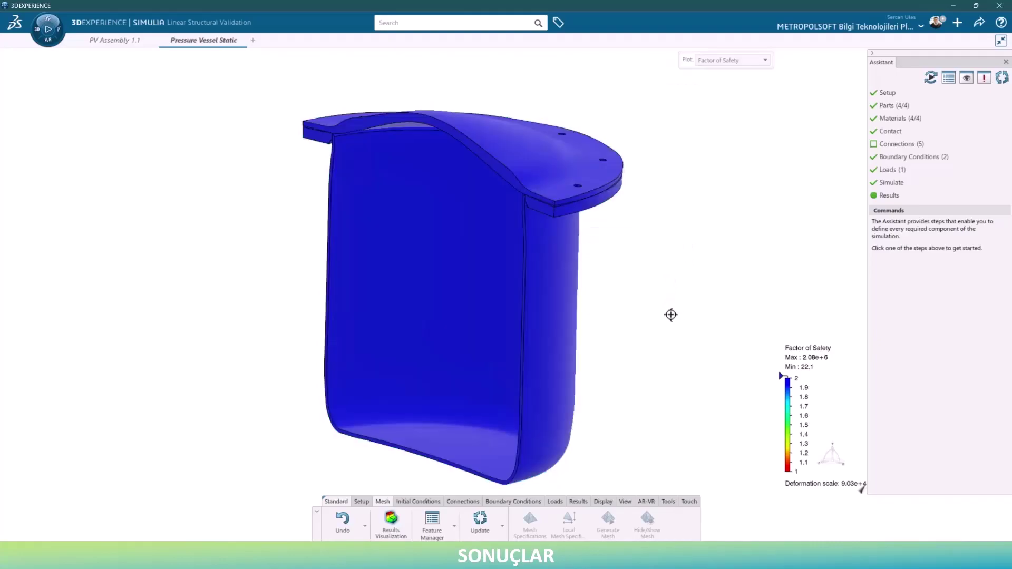
Step: Plot Compression - Tension (-22.8 to 3.71 MPa) and orbit to inspect the red tension zones
mouse_move(674, 308)
middle_down()
mouse_move(682, 284)
mouse_move(668, 223)
mouse_move(677, 298)
mouse_move(665, 319)
middle_up()
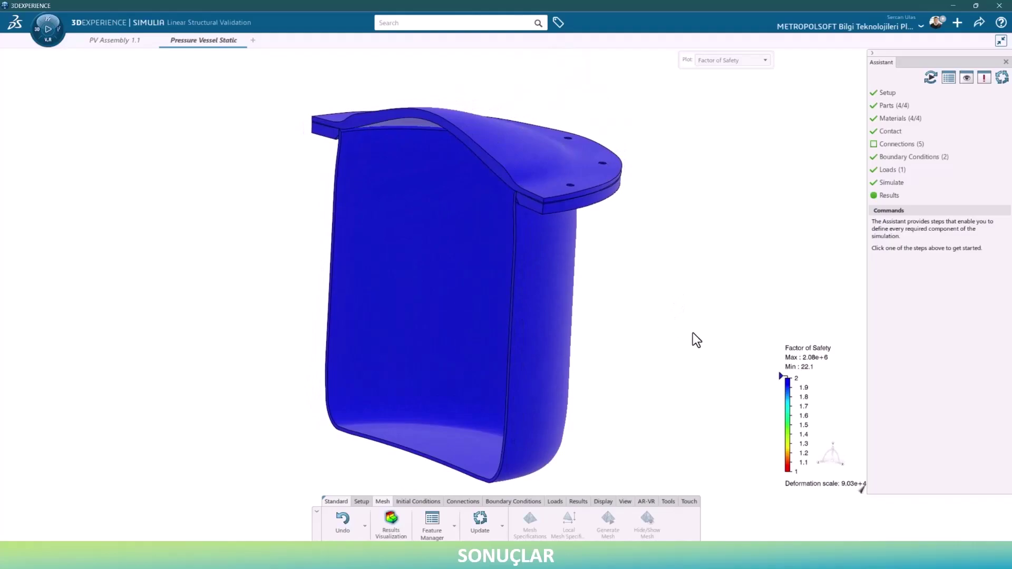
click(704, 60)
scroll(714, 116, down, 2)
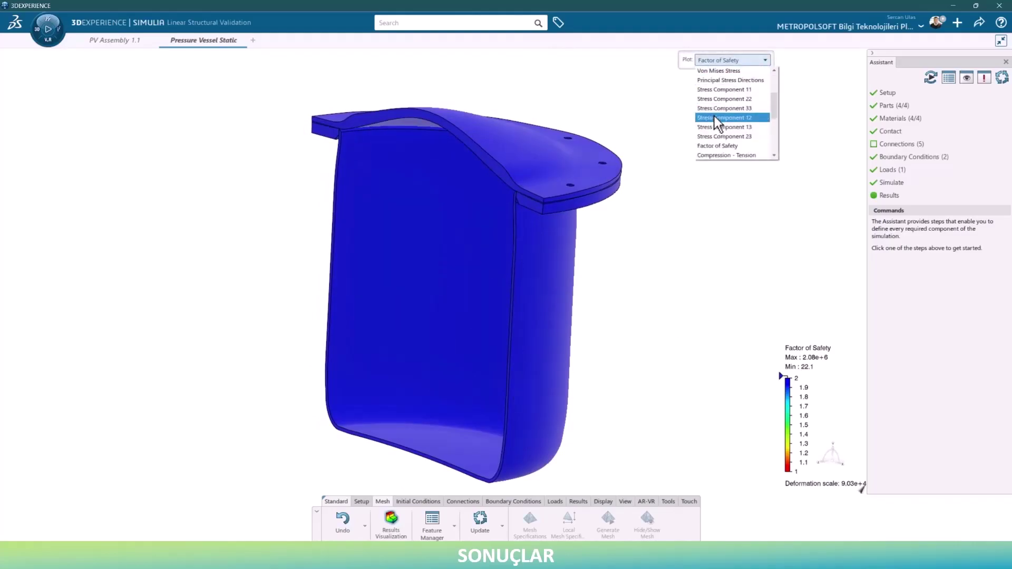
scroll(714, 116, down, 1)
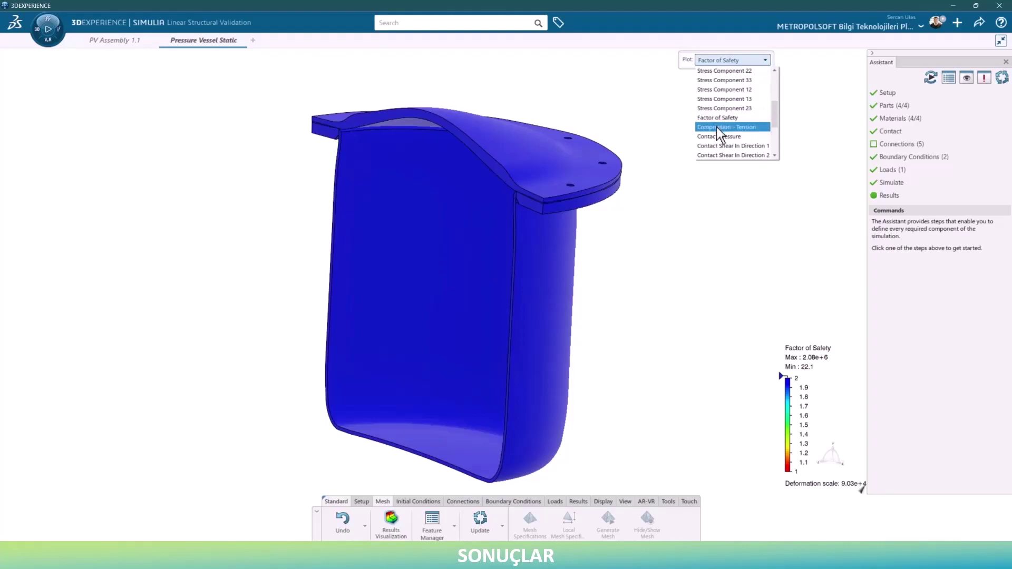
click(716, 128)
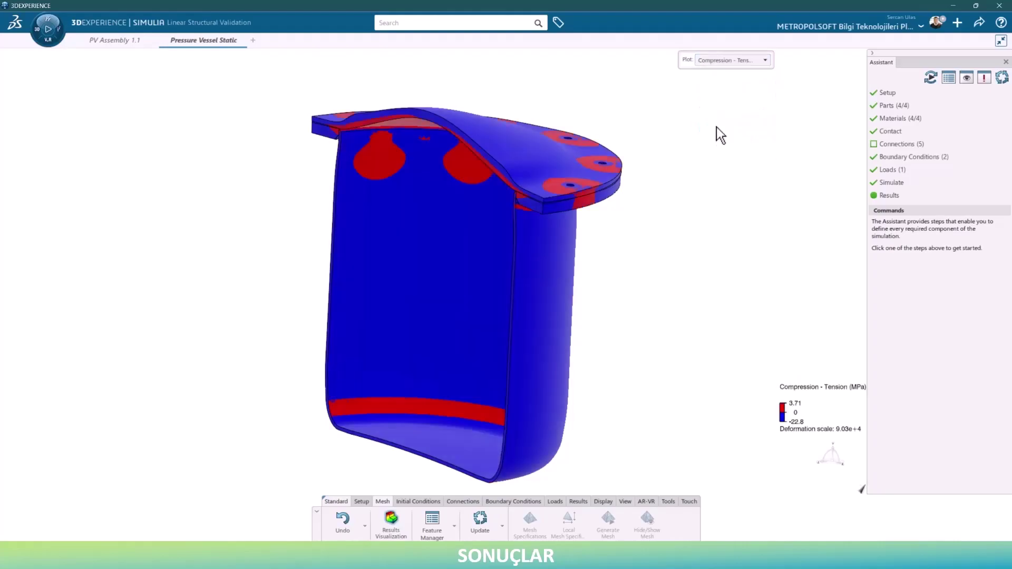
mouse_move(651, 267)
middle_down()
mouse_move(626, 214)
mouse_move(655, 259)
mouse_move(677, 262)
mouse_move(666, 257)
middle_up()
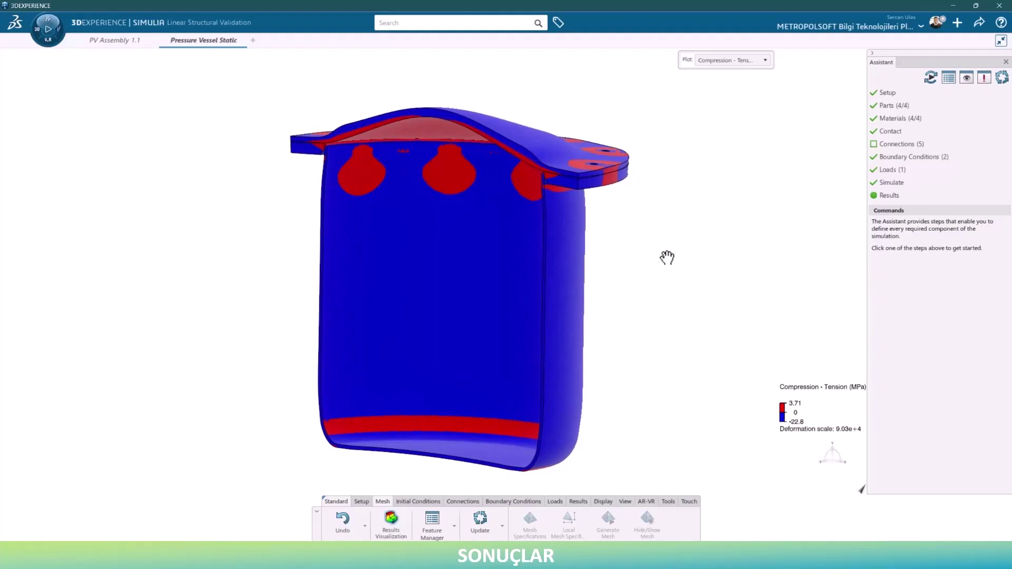
click(723, 59)
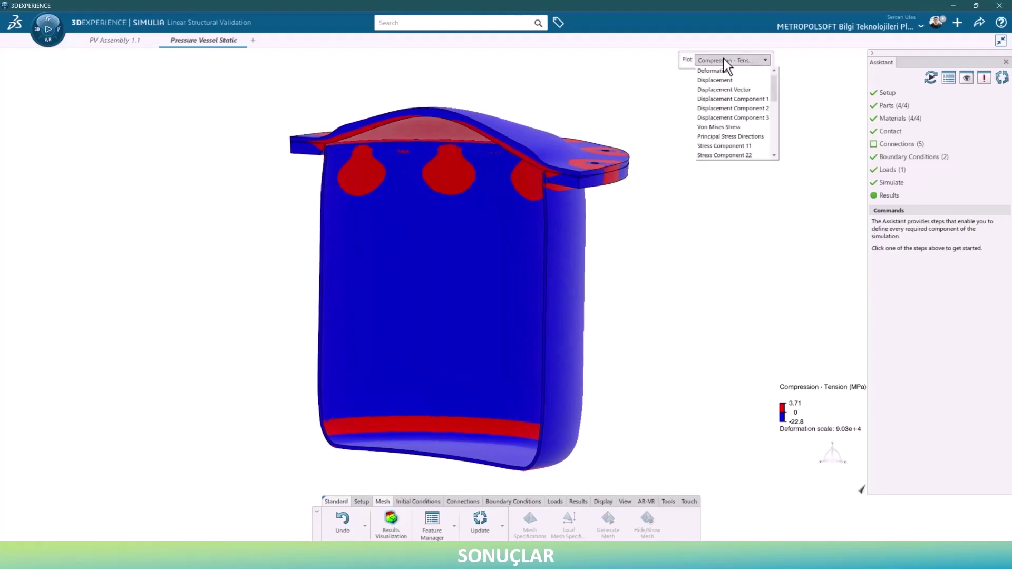
scroll(735, 116, down, 5)
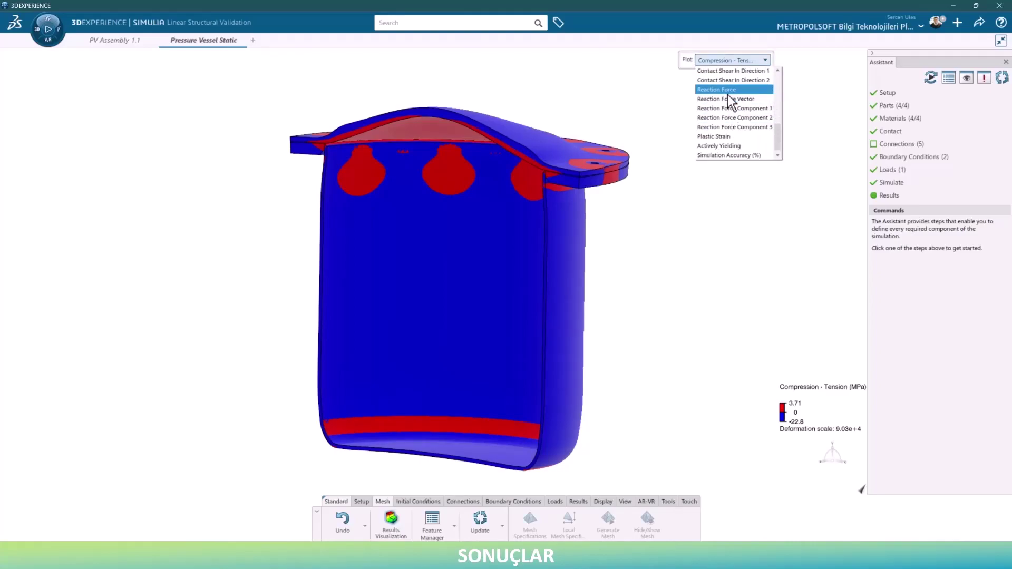
Step: Plot Reaction Force (0 to 4.23 N) and orbit the vessel to inspect the flange reactions
click(727, 94)
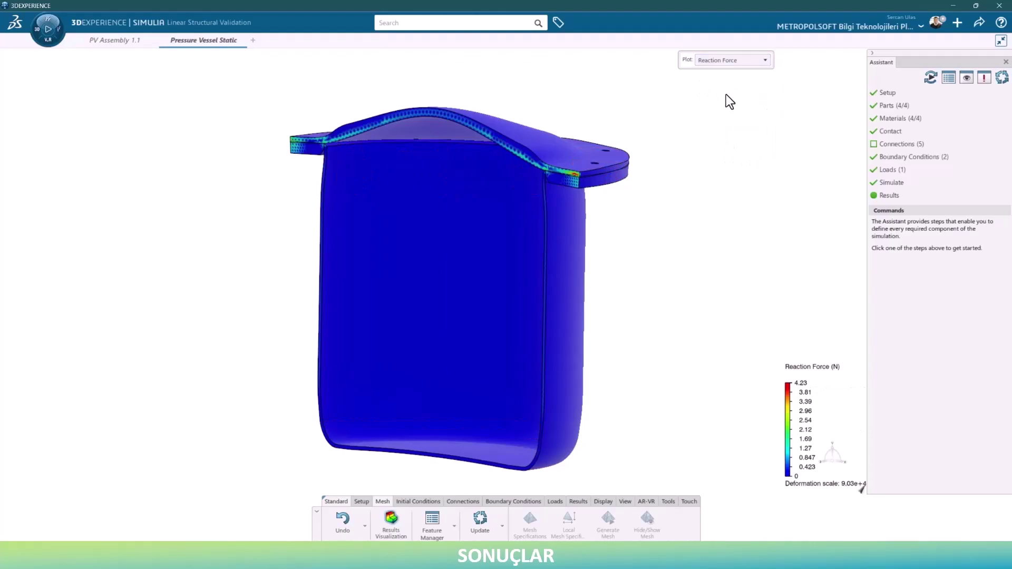
mouse_move(684, 225)
middle_down()
mouse_move(643, 198)
mouse_move(668, 243)
mouse_move(675, 292)
mouse_move(643, 230)
mouse_move(595, 205)
mouse_move(687, 232)
middle_up()
click(712, 61)
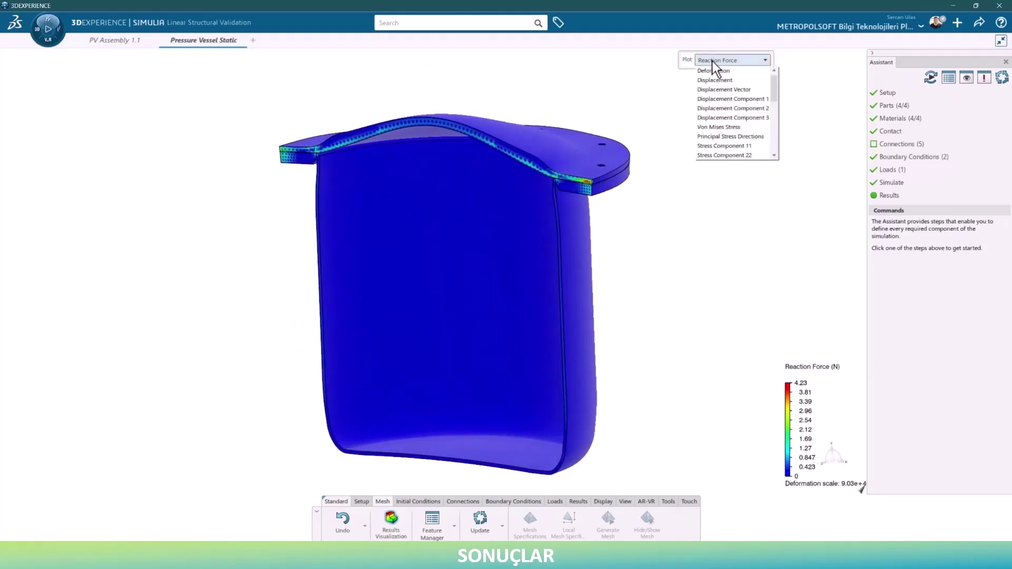
scroll(727, 116, down, 2)
scroll(726, 115, down, 3)
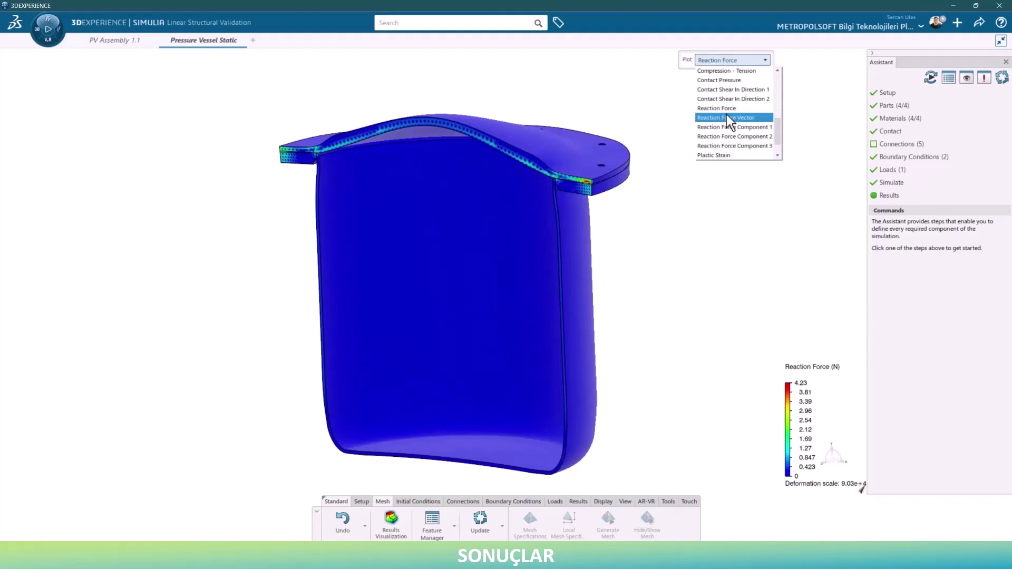
scroll(726, 115, down, 2)
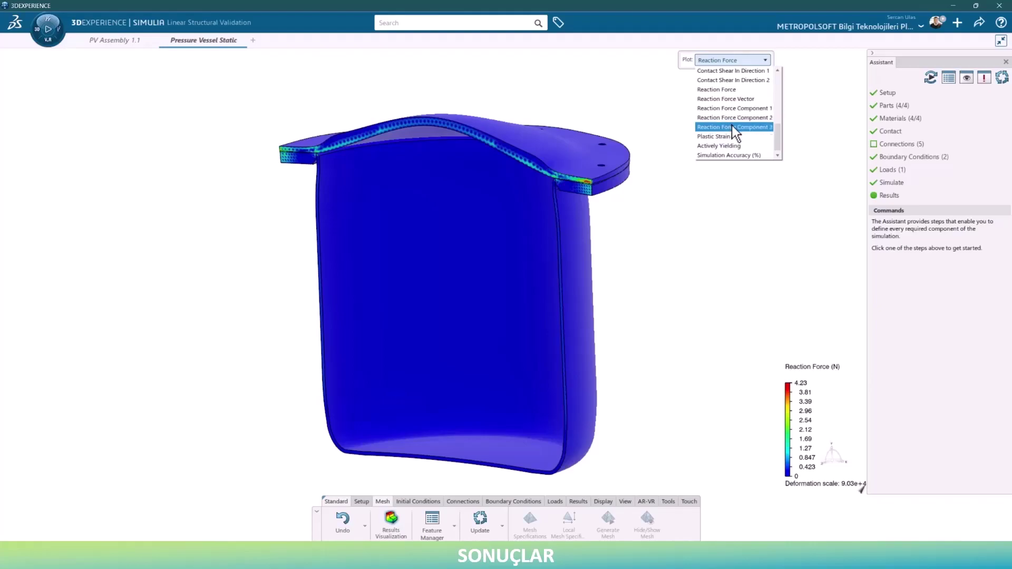
Step: Check Actively Yielding, then switch the plot to Simulation Accuracy (%), ranging 82.4–100 %
click(736, 147)
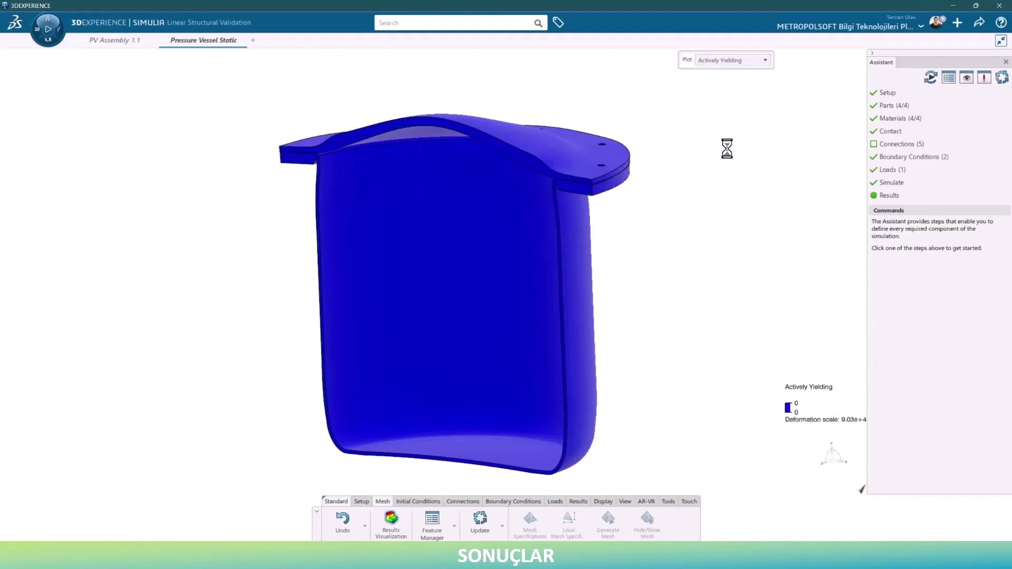
click(734, 64)
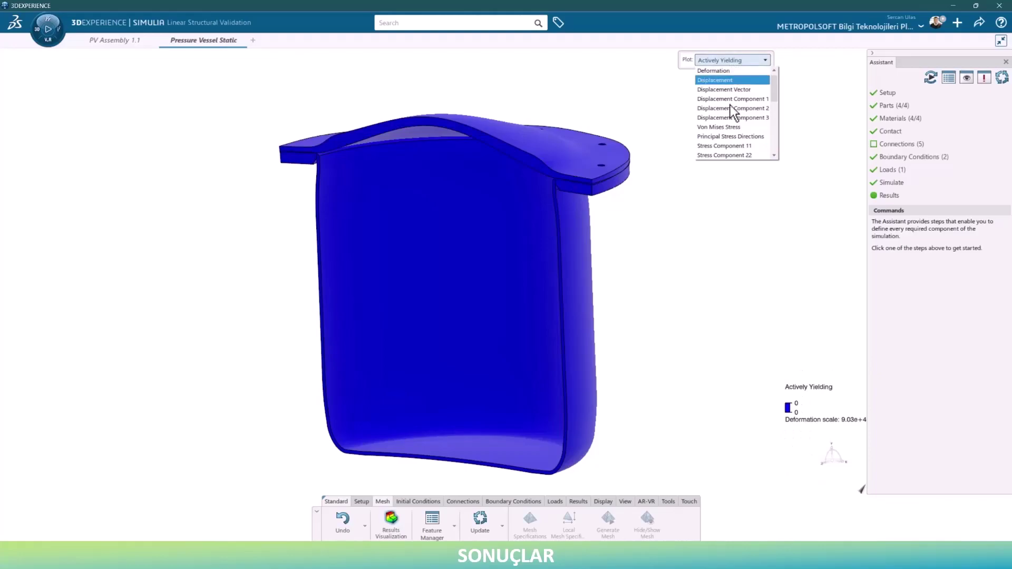
scroll(729, 111, down, 5)
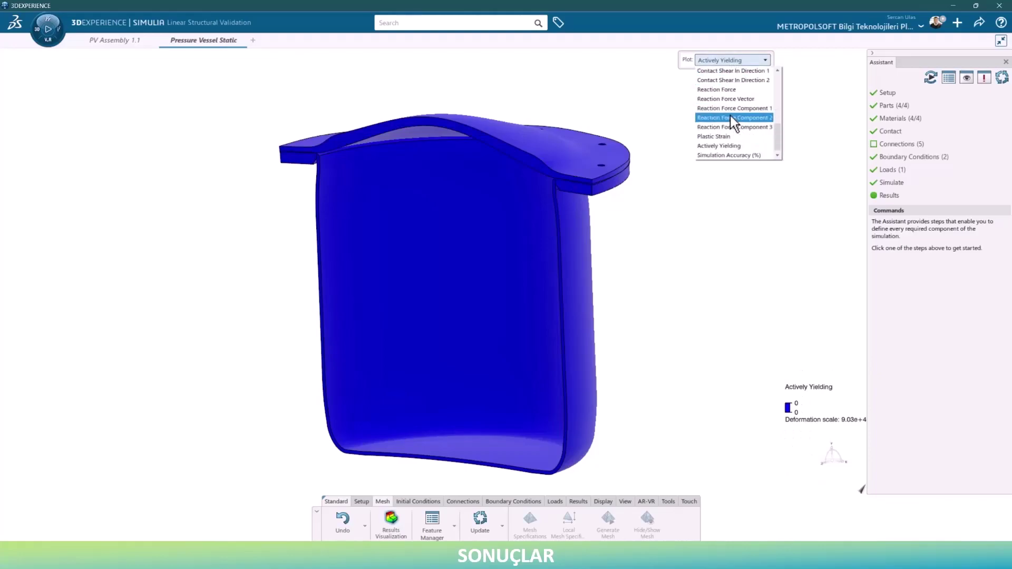
click(730, 156)
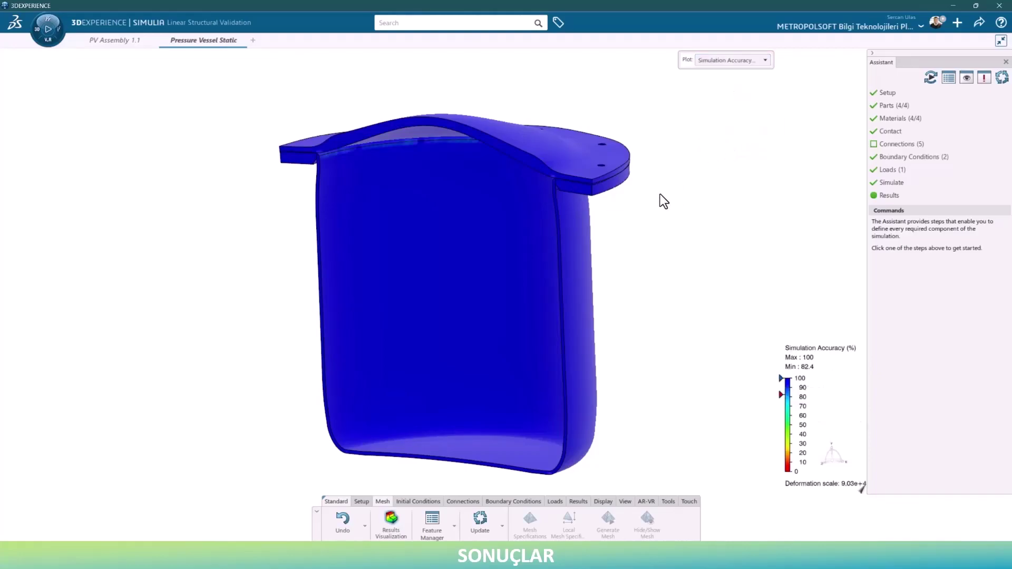
Step: Orbit and zoom around the vessel, then probe the accuracy value at the flange corner
mouse_move(659, 198)
middle_down()
mouse_move(678, 242)
mouse_move(693, 156)
mouse_move(734, 160)
mouse_move(702, 278)
mouse_move(715, 304)
middle_up()
scroll(668, 234, up, 5)
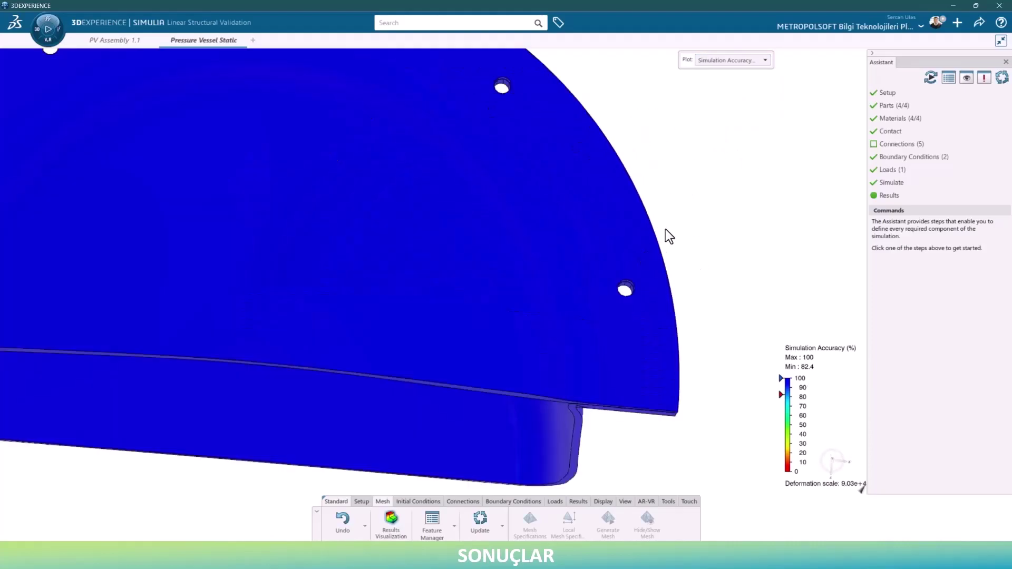
scroll(671, 284, up, 2)
scroll(673, 255, down, 2)
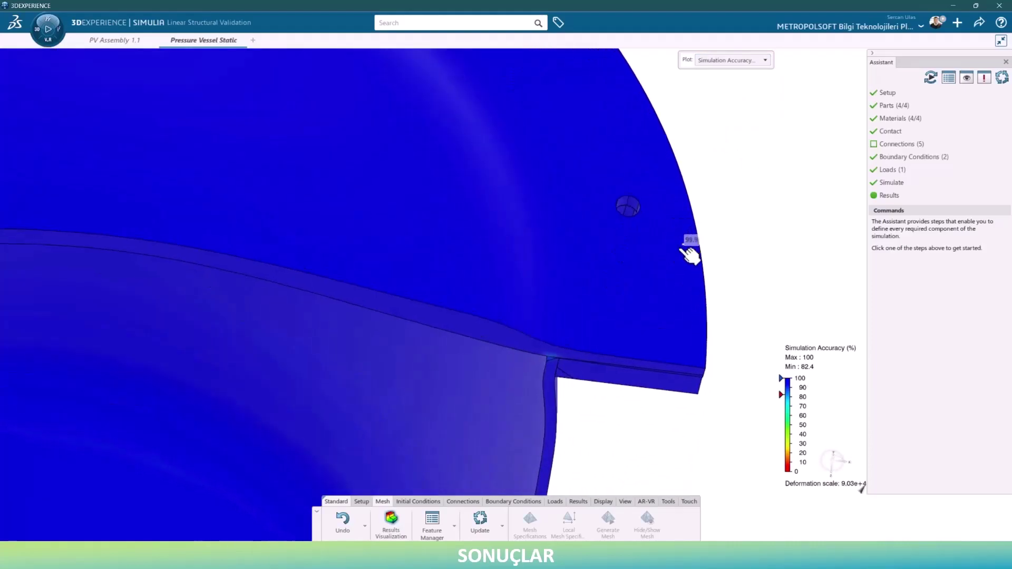
scroll(685, 254, down, 5)
scroll(685, 292, down, 2)
mouse_move(678, 298)
middle_down()
mouse_move(655, 229)
mouse_move(605, 214)
mouse_move(623, 247)
middle_up()
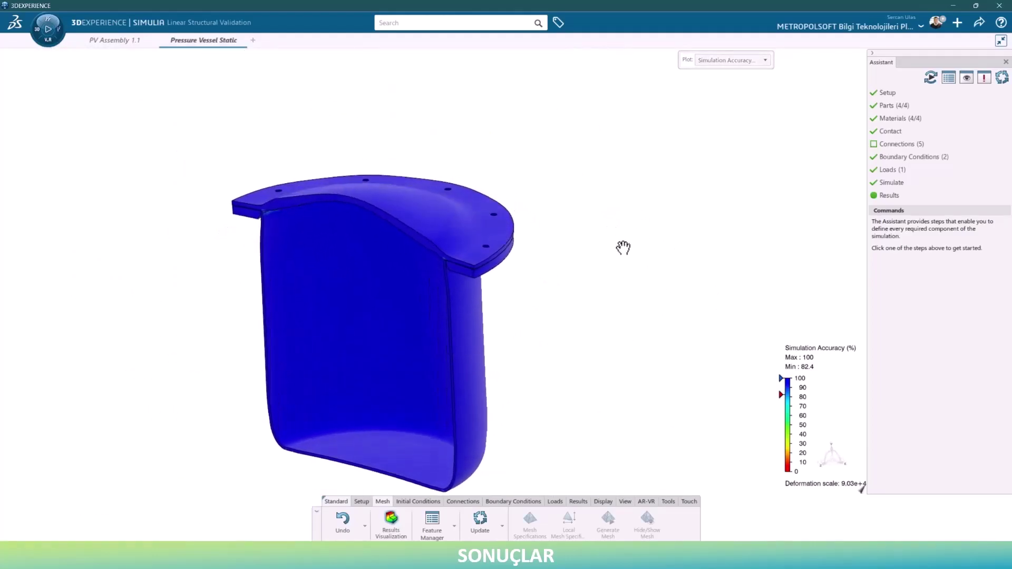
scroll(452, 295, down, 2)
scroll(464, 305, up, 3)
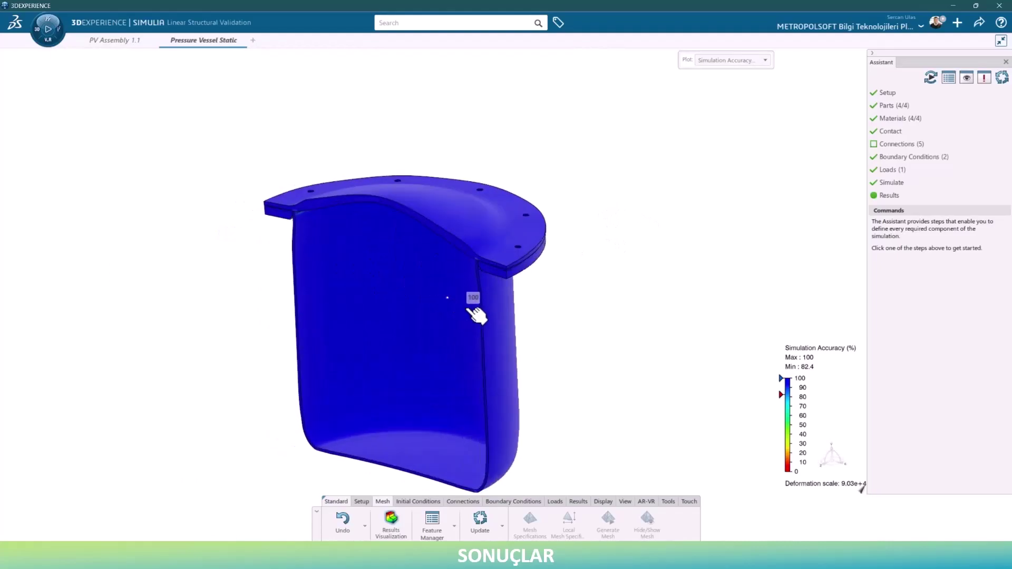
scroll(477, 314, up, 3)
scroll(478, 316, up, 3)
click(490, 217)
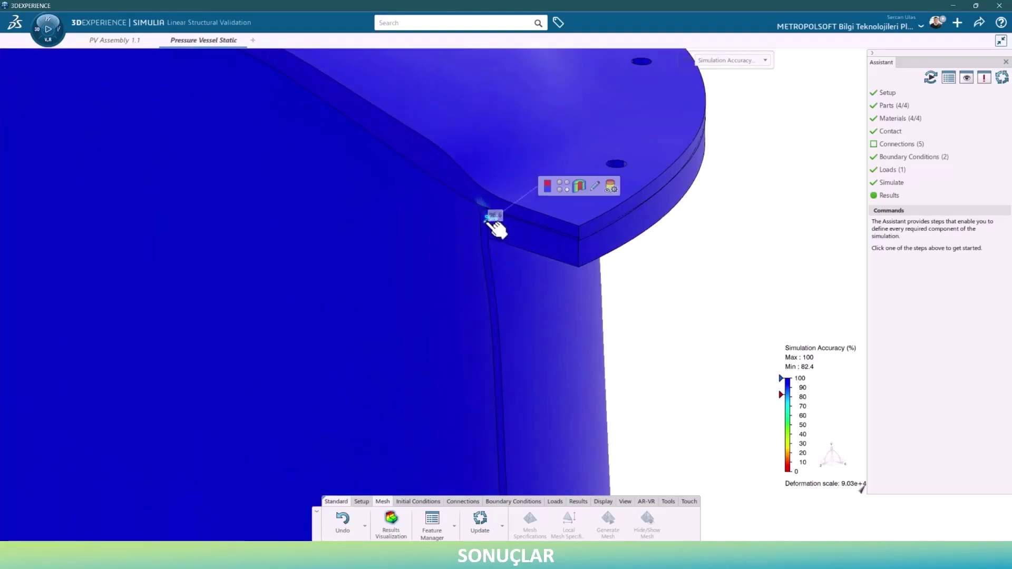
Step: Set the contour plot's visible edges to Mesh so mesh lines overlay the accuracy plot
click(594, 185)
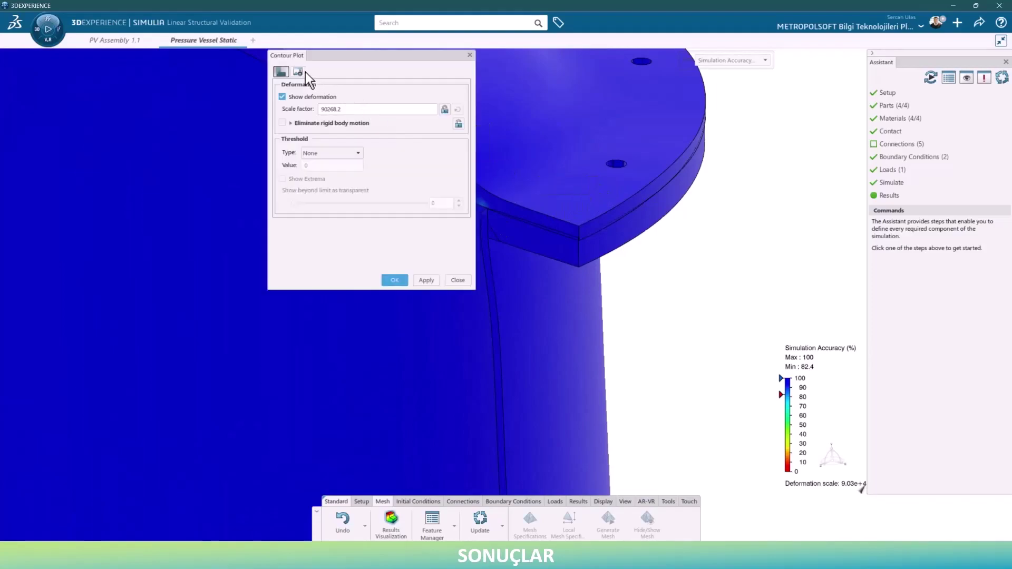
click(304, 72)
click(331, 98)
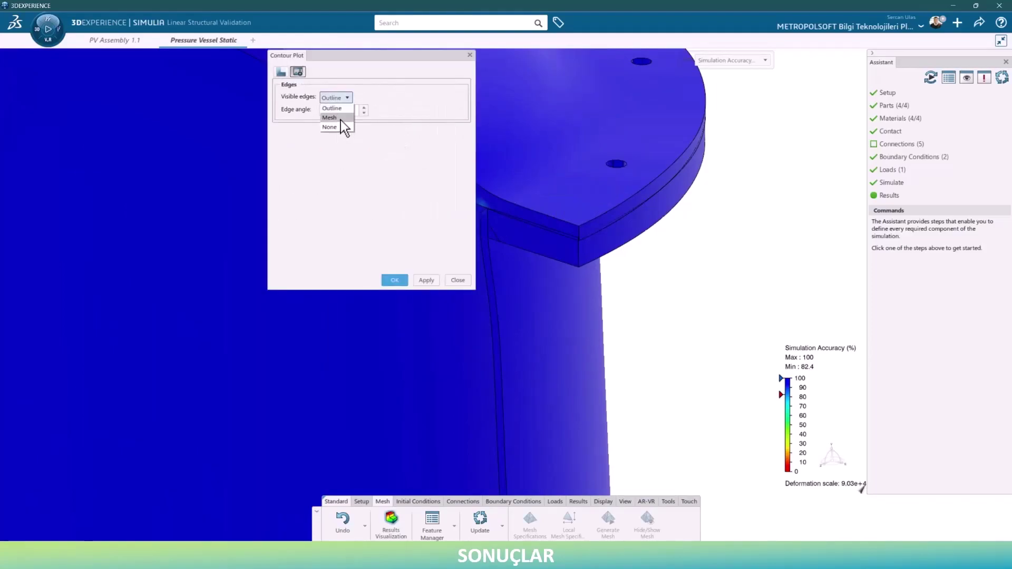
click(340, 119)
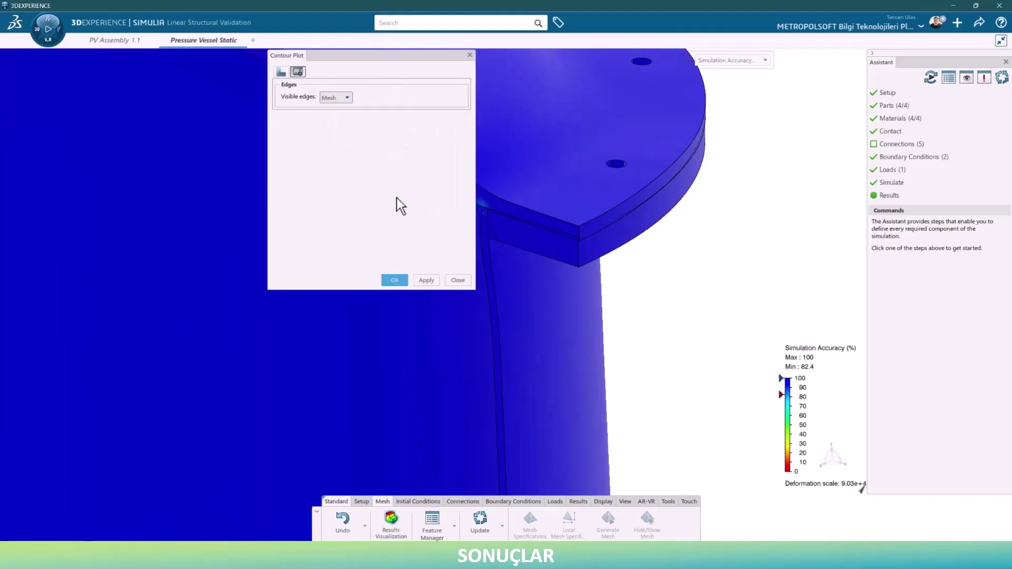
click(432, 280)
click(398, 276)
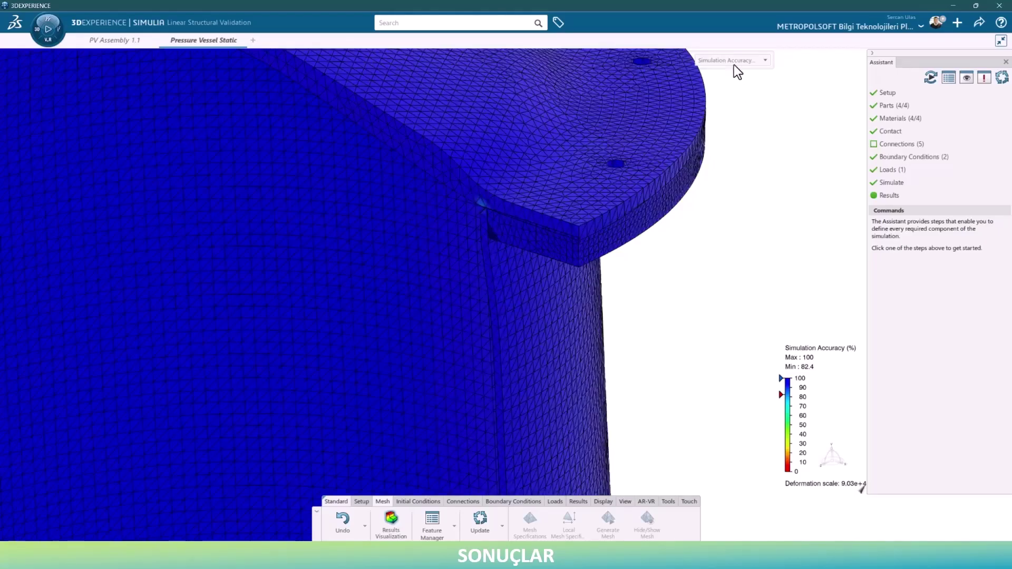
click(736, 59)
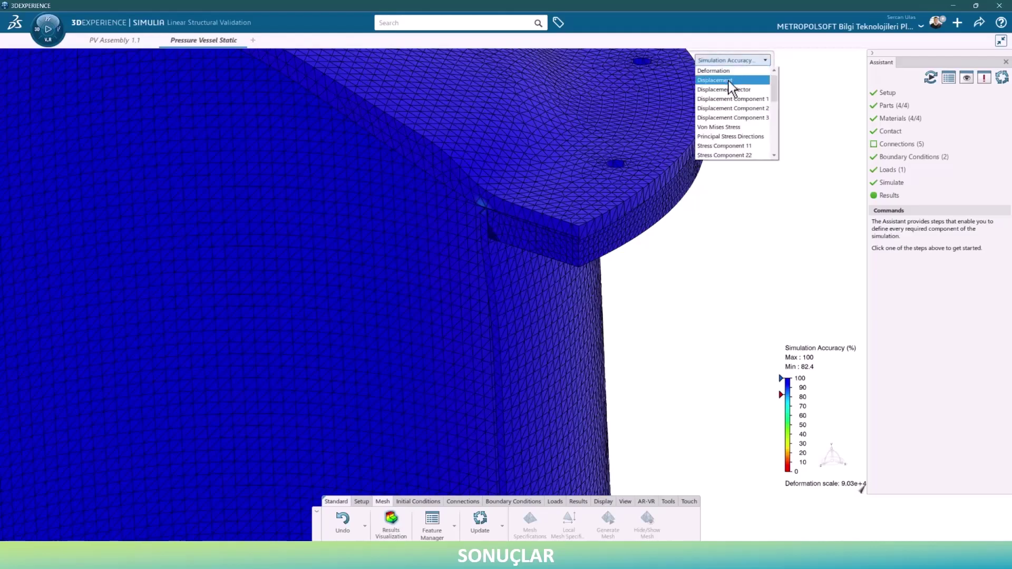
Step: Switch the plot to Von Mises Stress and set the contour plot's visible edges to Mesh
scroll(723, 100, down, 1)
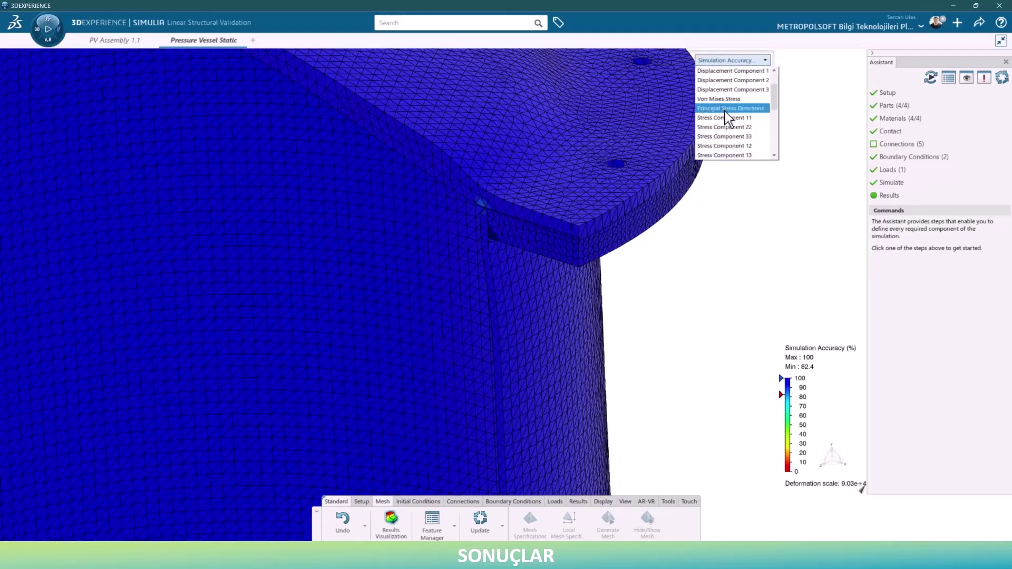
click(723, 99)
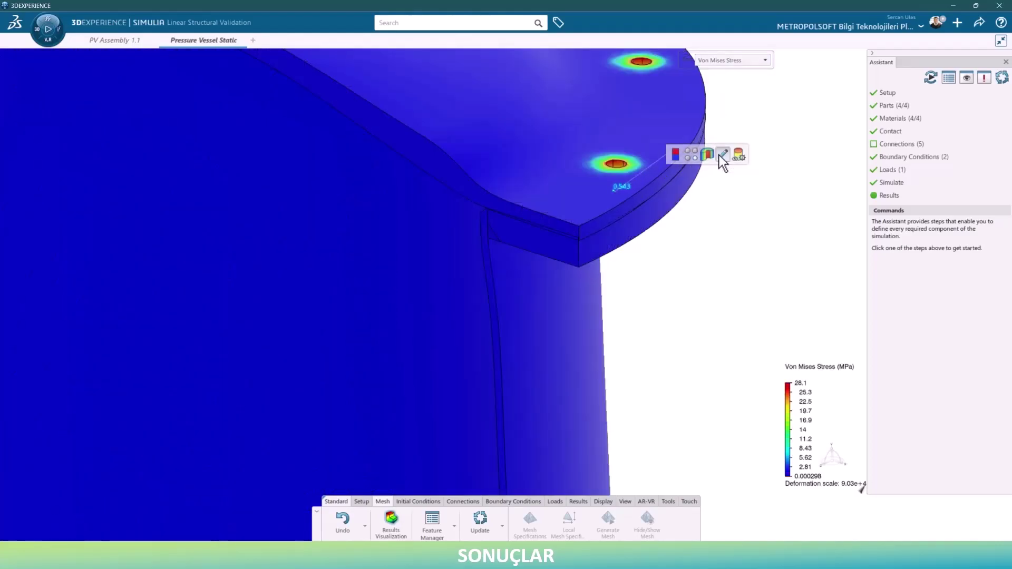
click(720, 155)
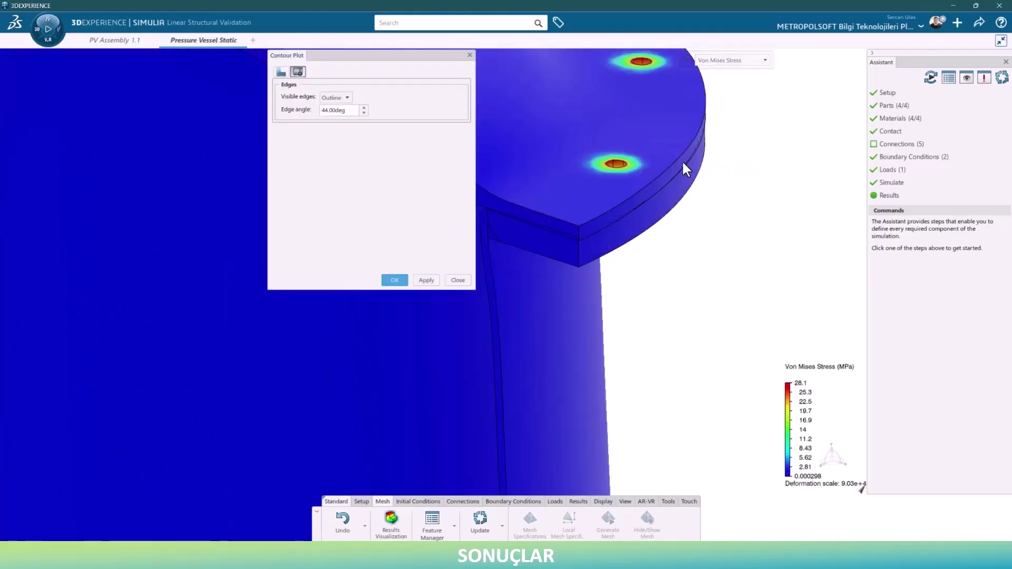
click(350, 98)
click(342, 119)
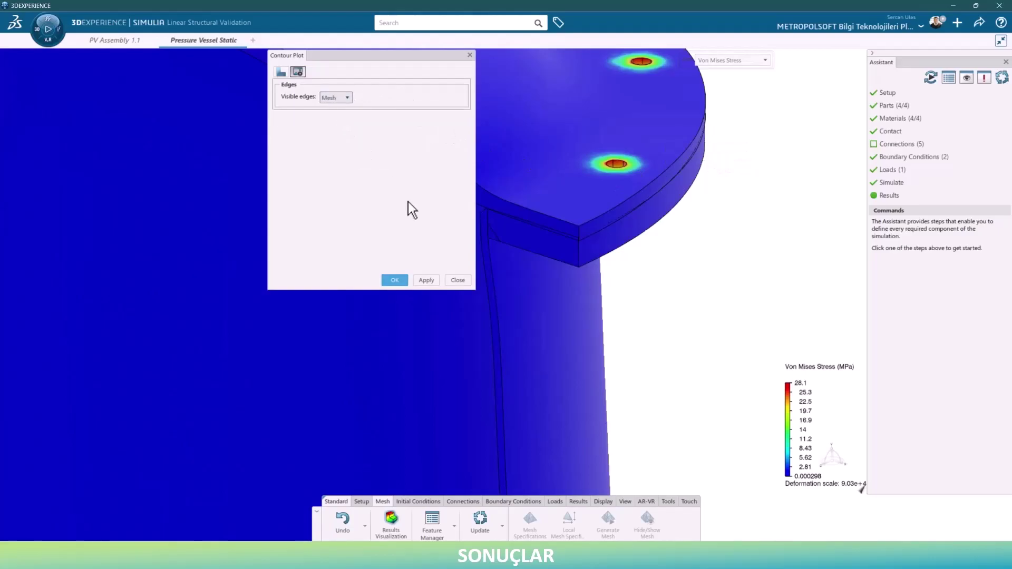
click(426, 280)
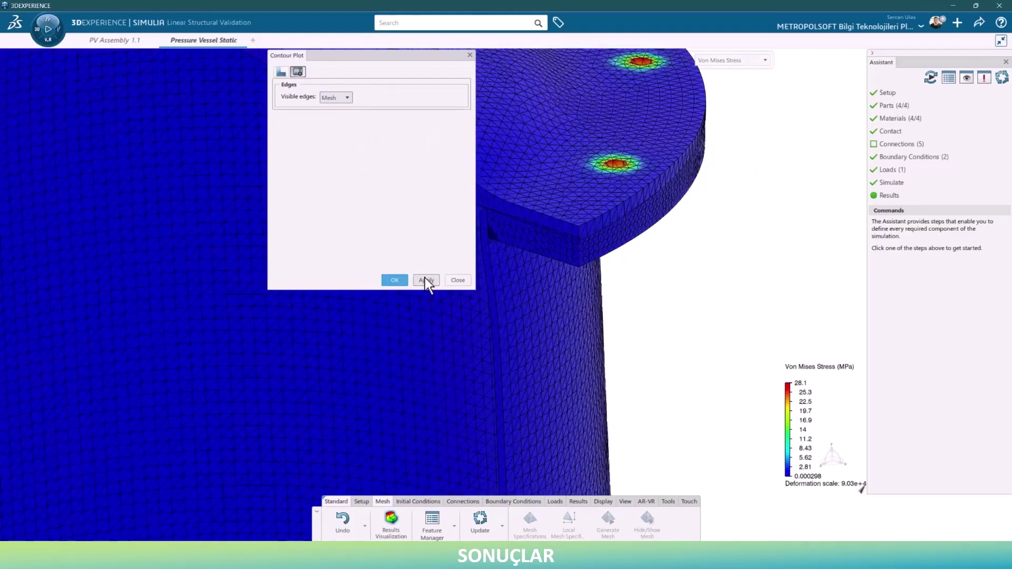
click(397, 280)
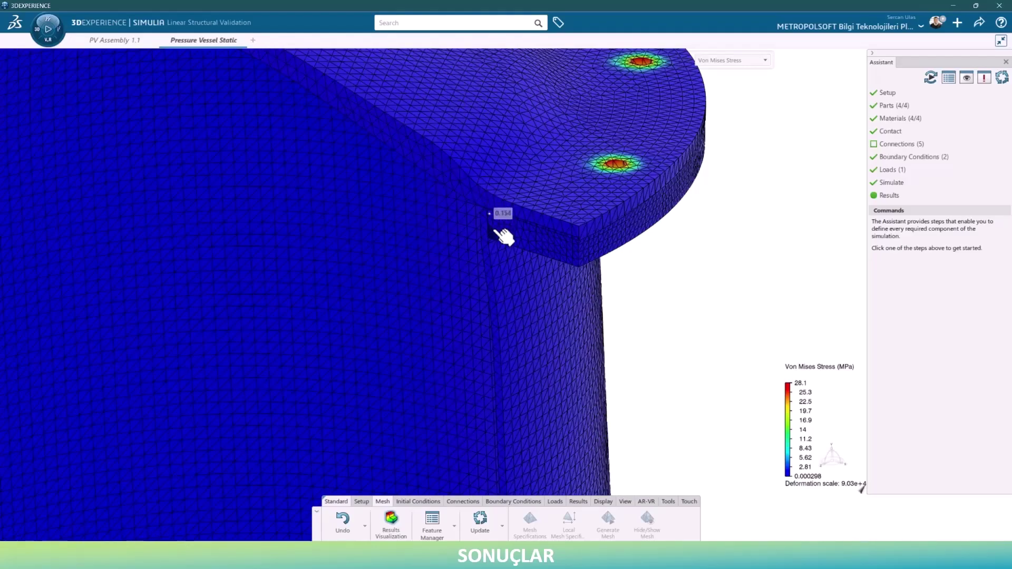
scroll(506, 232, up, 3)
scroll(519, 253, up, 2)
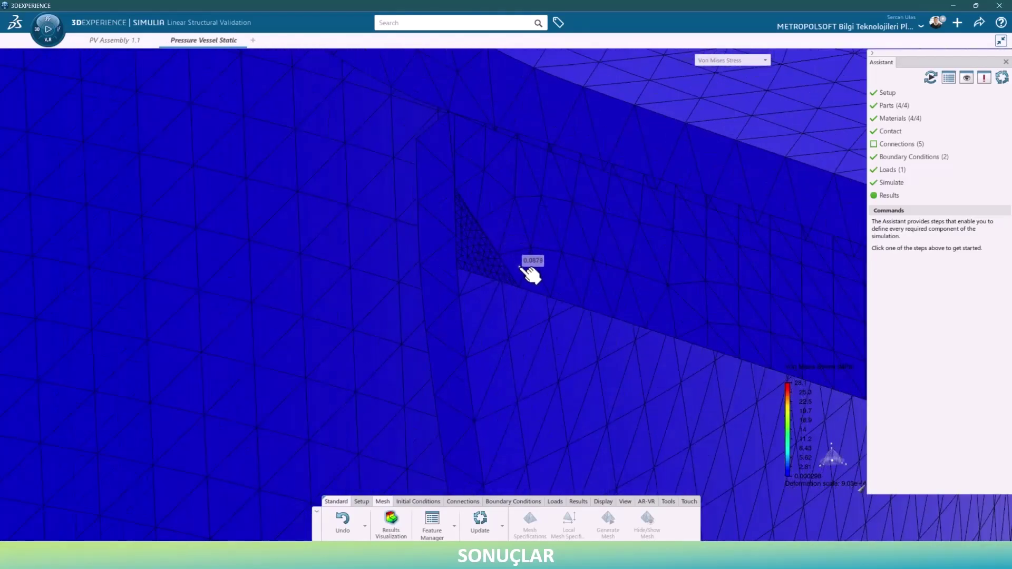
scroll(531, 273, down, 3)
scroll(521, 279, down, 3)
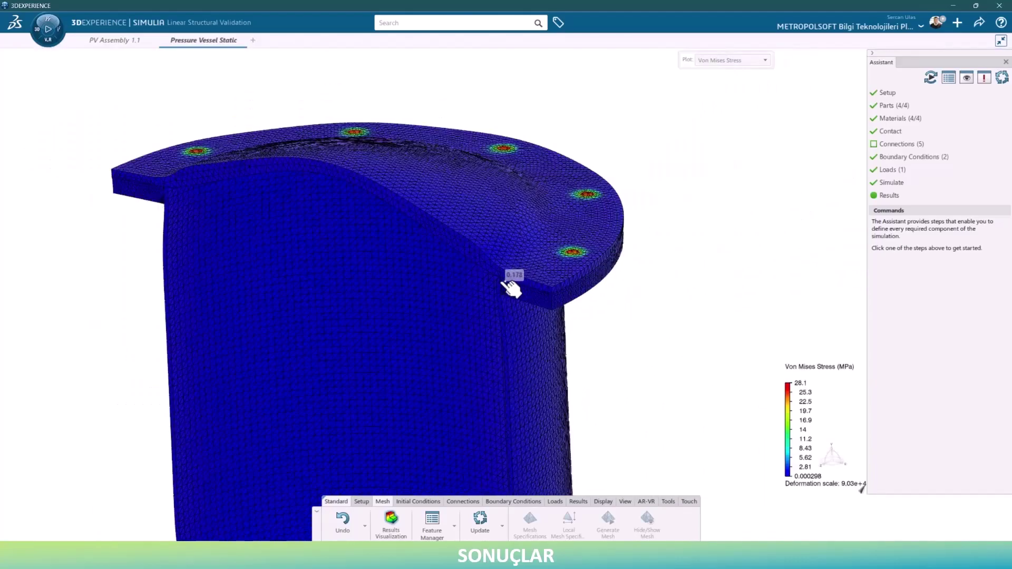
scroll(170, 202, up, 3)
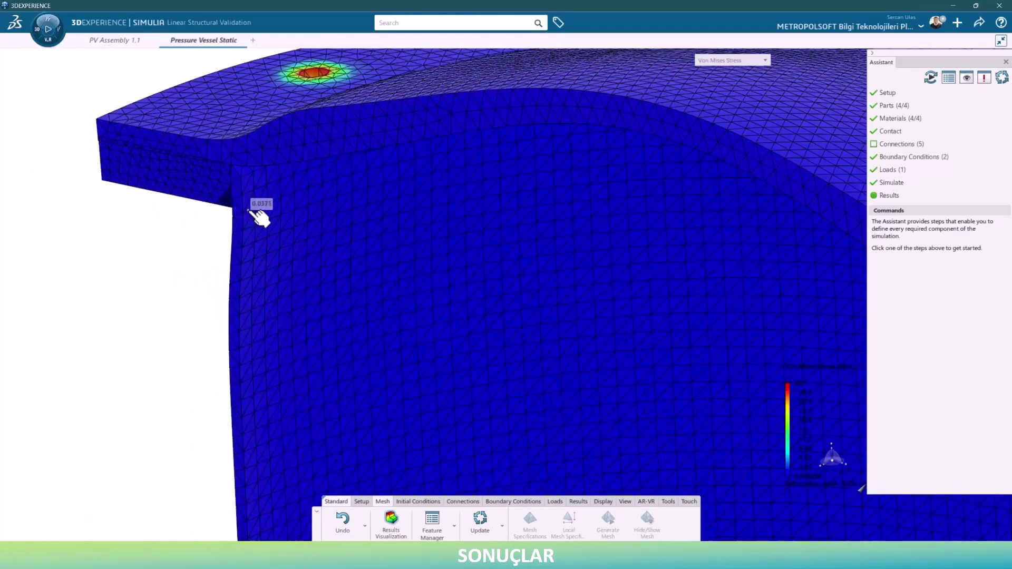
scroll(255, 210, down, 3)
scroll(440, 248, down, 3)
scroll(579, 321, up, 3)
scroll(605, 226, up, 3)
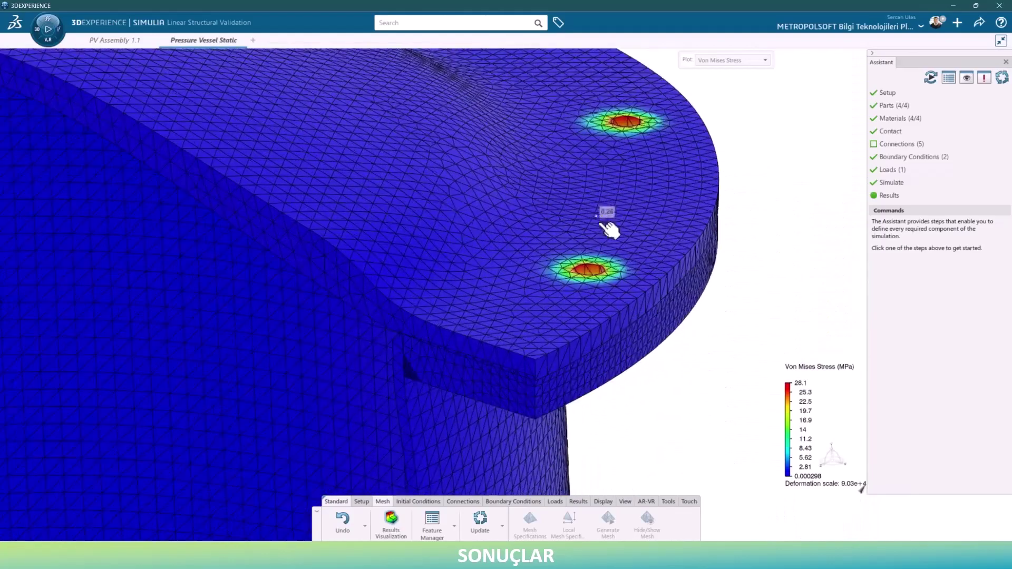
scroll(574, 242, up, 3)
scroll(574, 235, up, 2)
scroll(574, 235, down, 3)
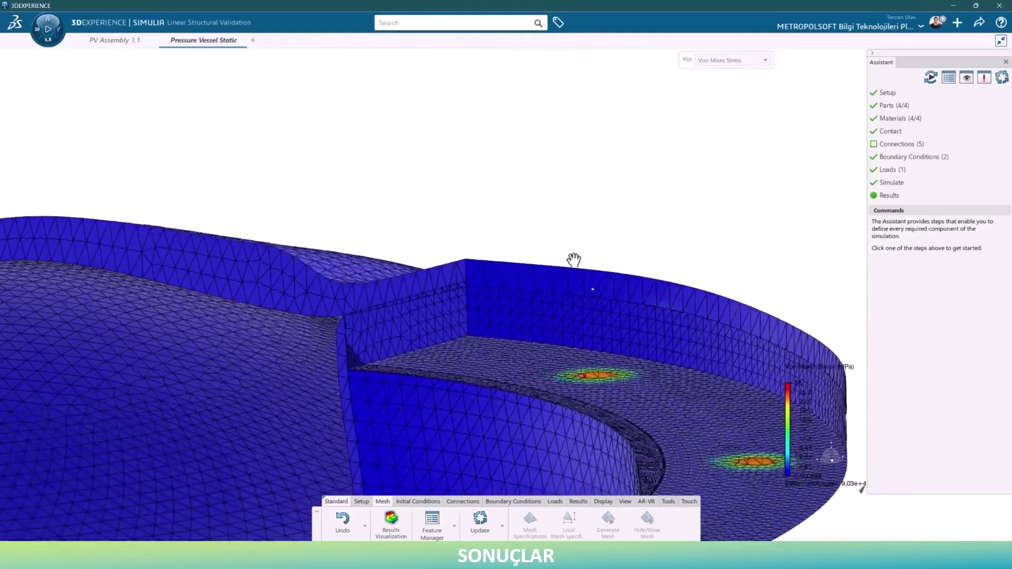
scroll(574, 260, up, 5)
scroll(590, 319, down, 3)
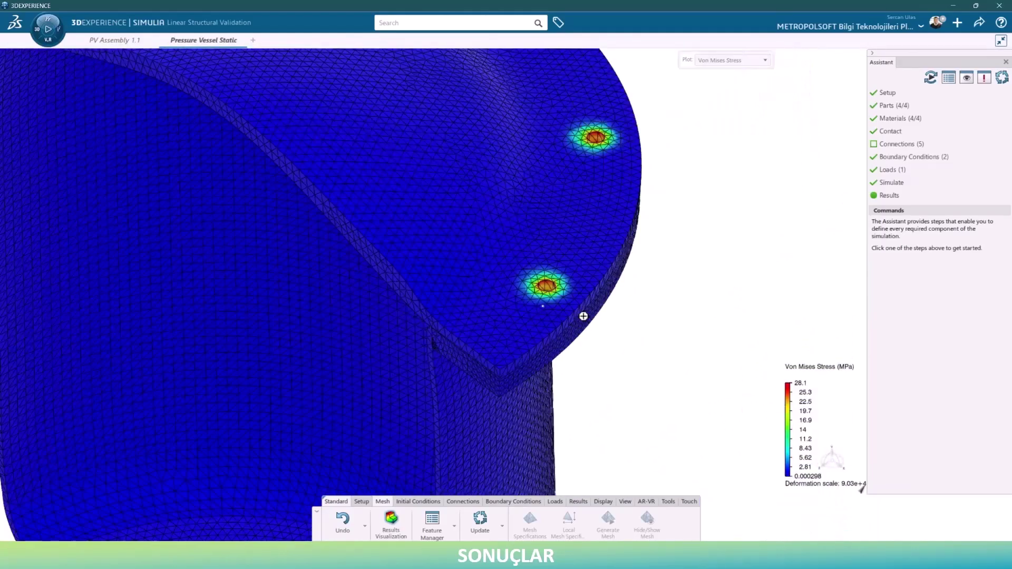
scroll(569, 303, down, 3)
scroll(524, 243, up, 1)
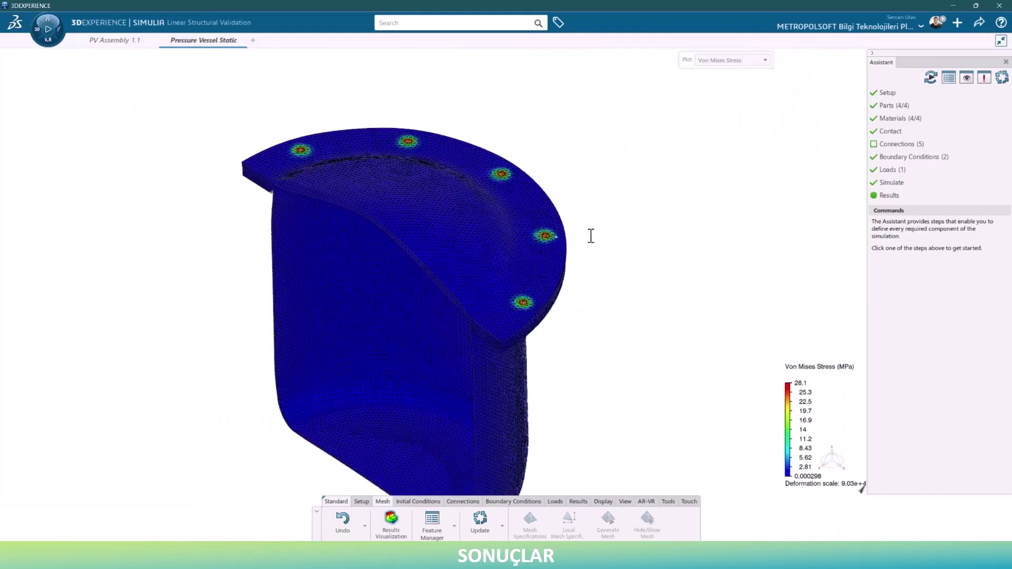
Step: Save the pressure vessel study from the Share menu
click(976, 24)
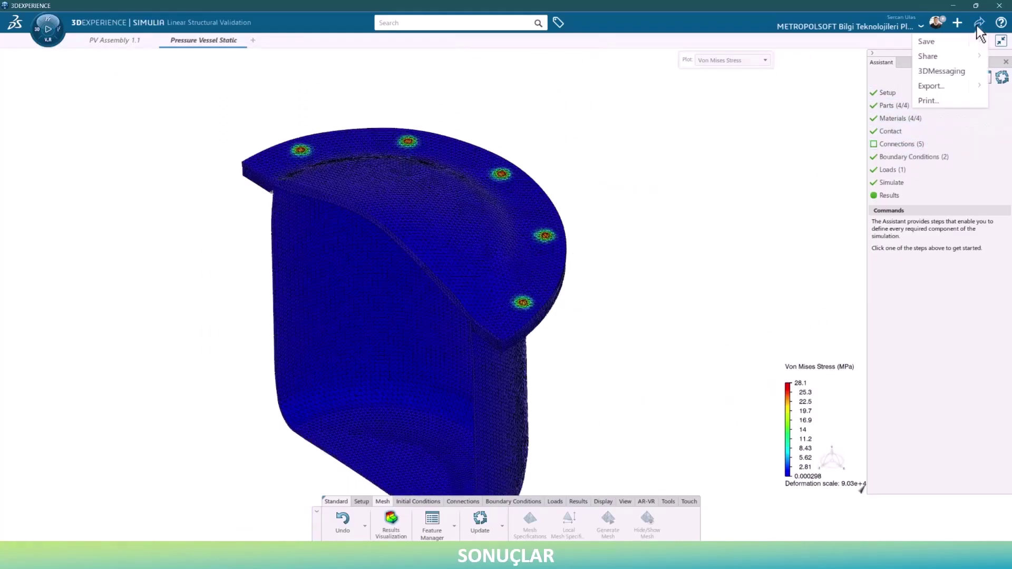
click(950, 43)
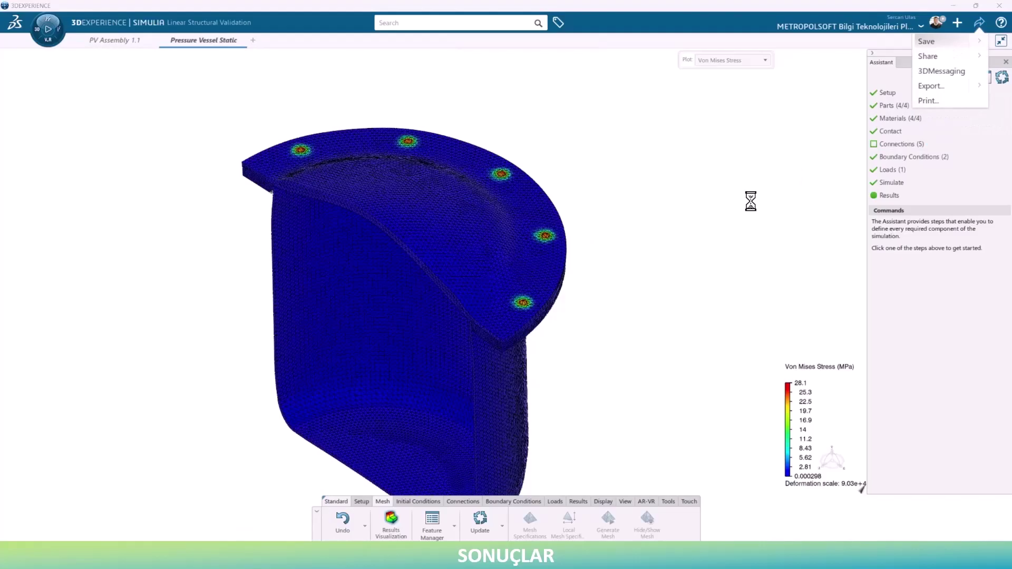